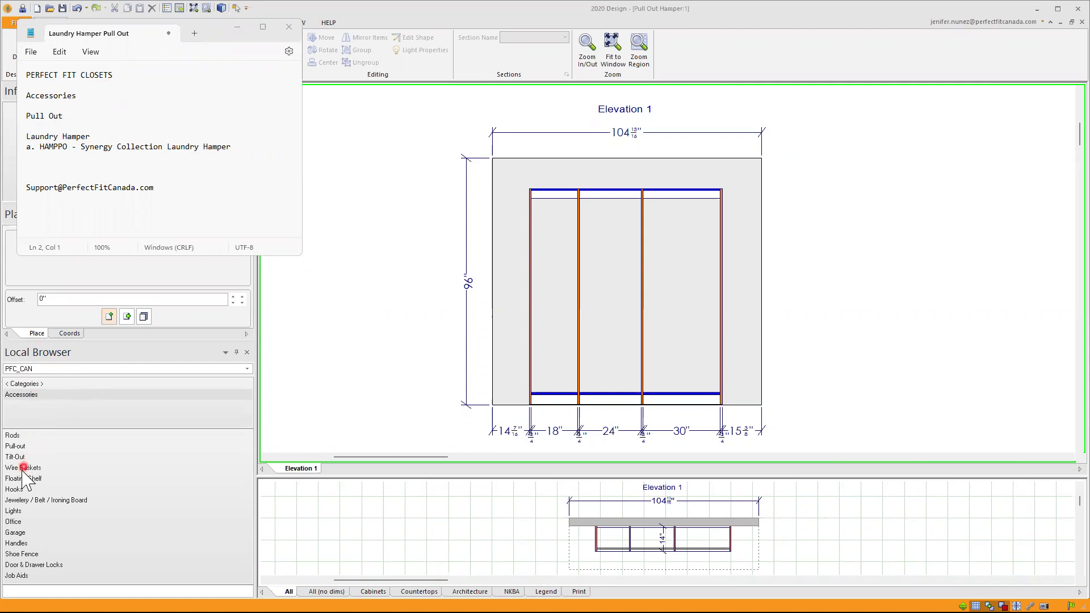
Step: Find the HAMPPO Synergy Collection Laundry Hamper among the pull-out accessories of the PFC_CAN catalog and preview it
left_click(21, 447)
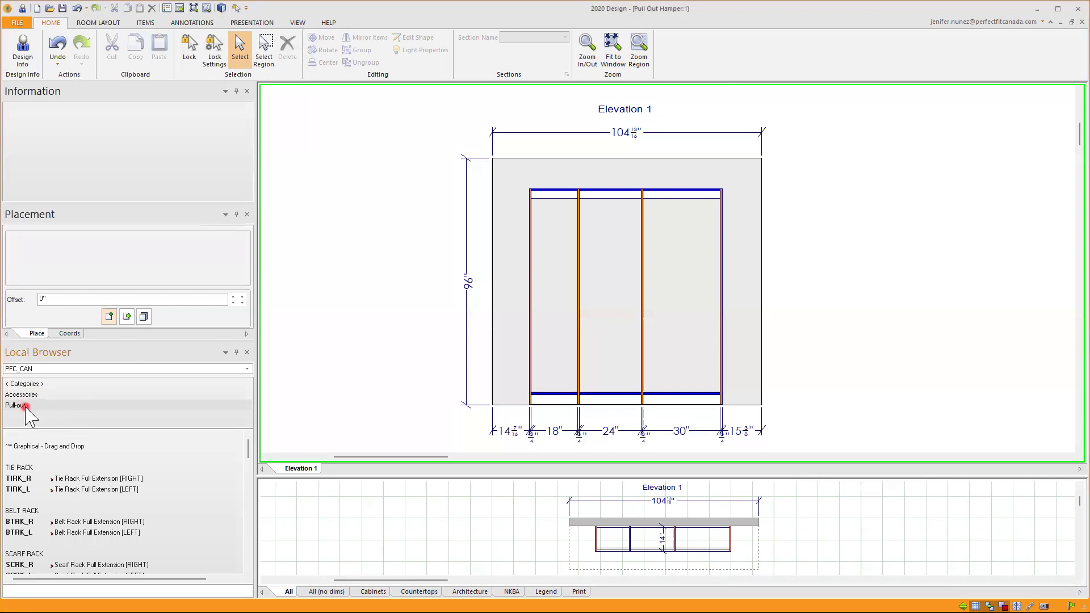
scroll(64, 471, "down", 10)
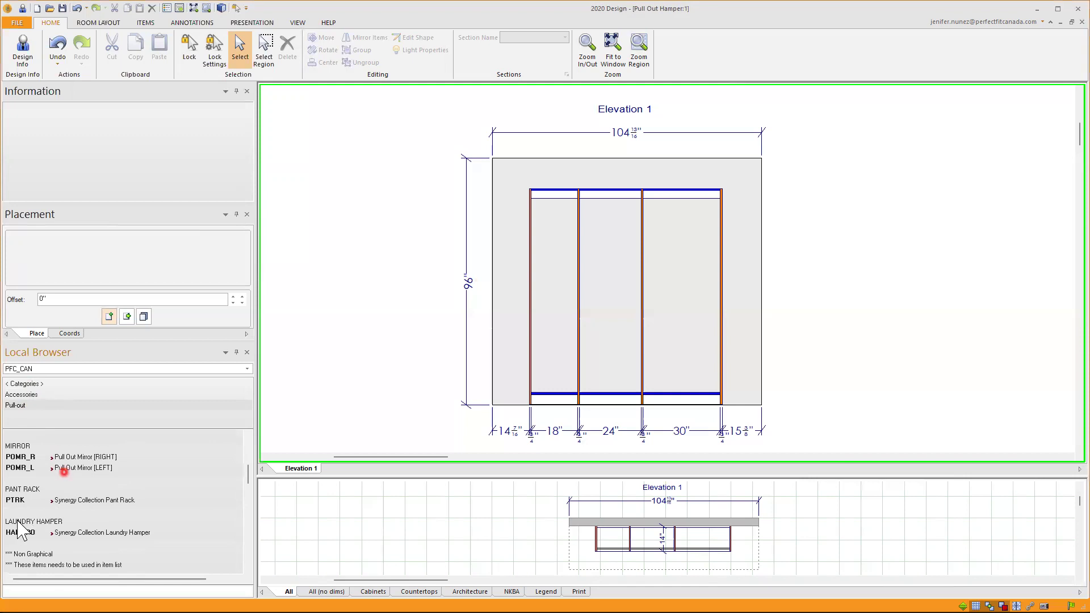
left_click(53, 531)
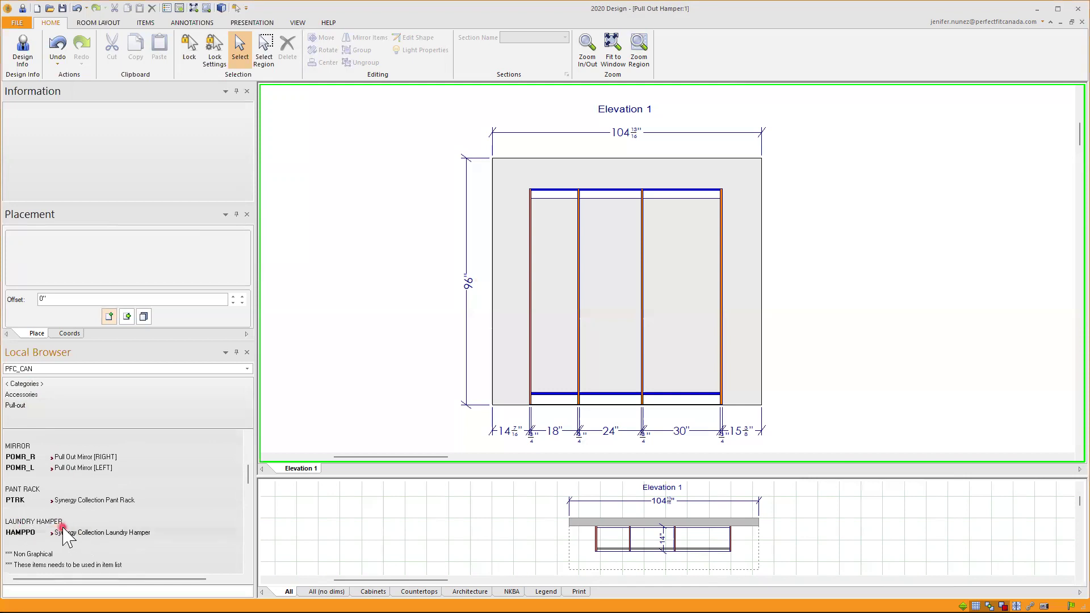
left_click(85, 533)
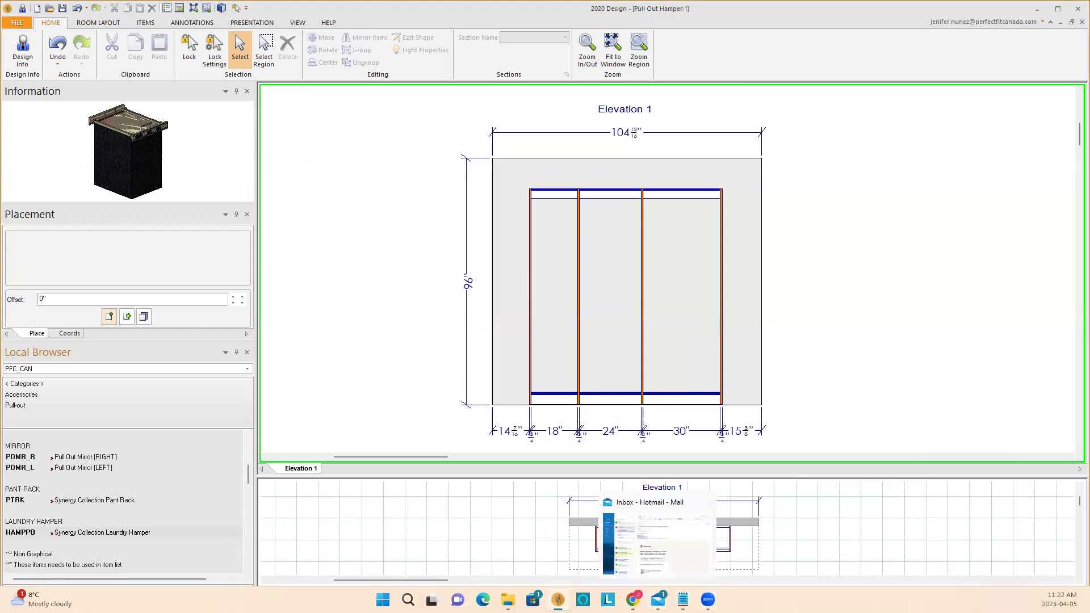
Step: Switch to the Perfect Fit Closets website in Chrome and open the pull-out laundry hamper page under closet accessories
mouse_move(633, 600)
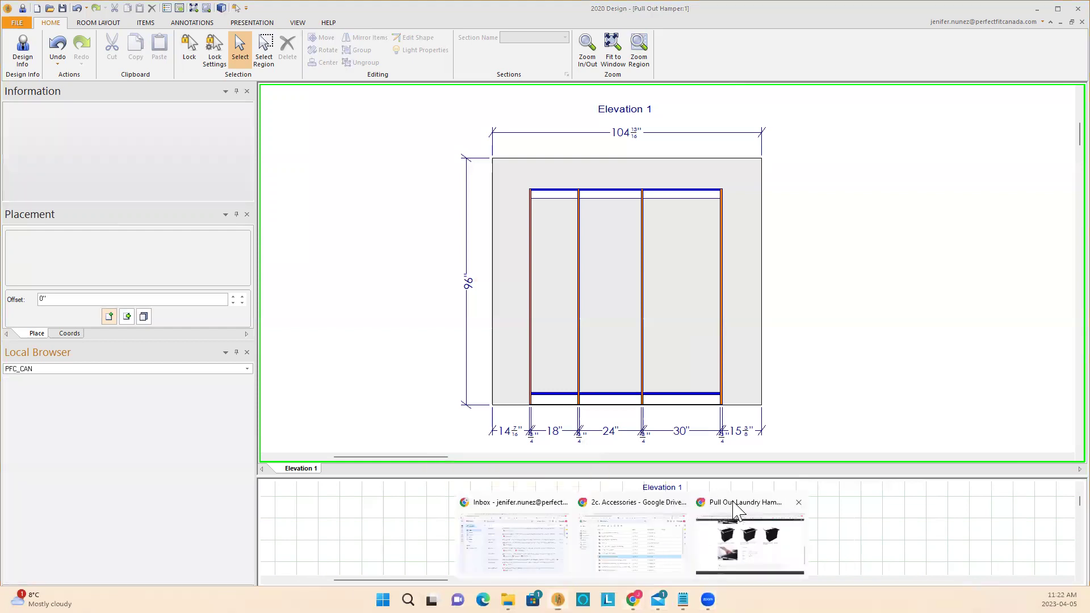
left_click(727, 511)
scroll(539, 262, "up", 3)
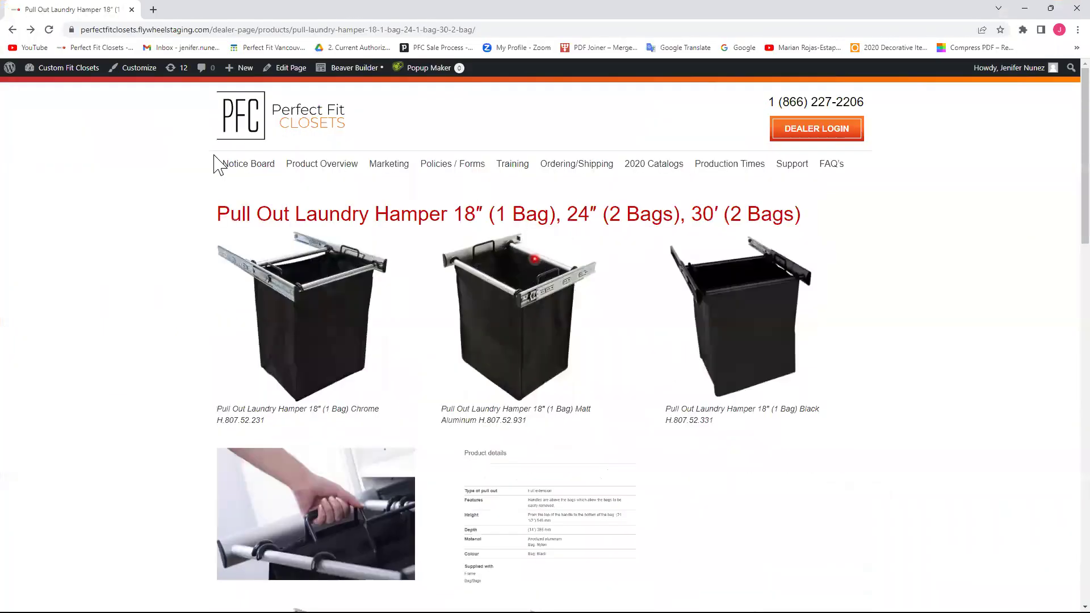
mouse_move(344, 170)
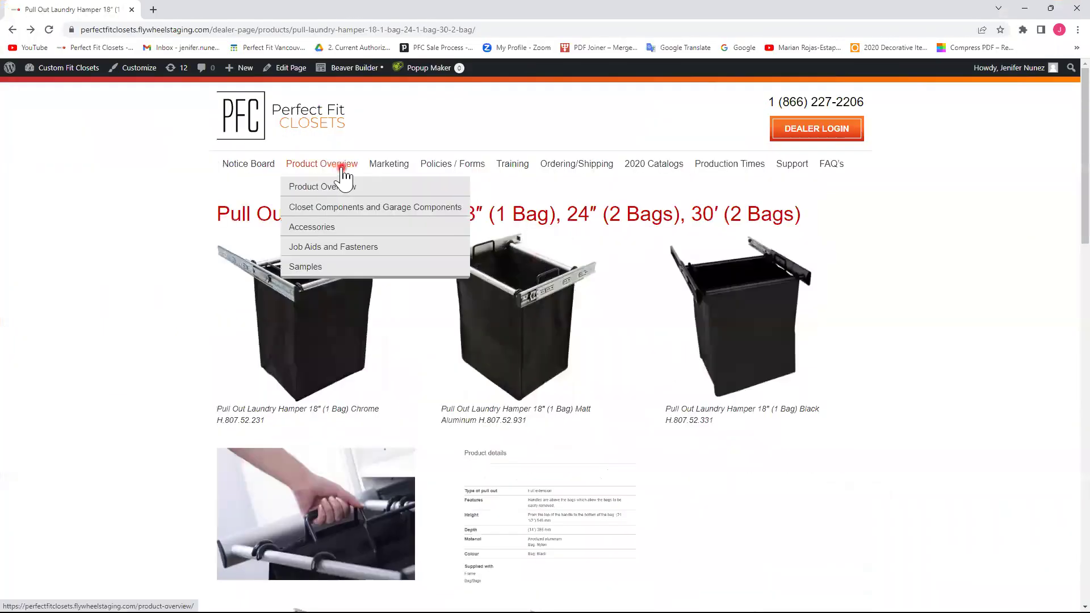
left_click(317, 226)
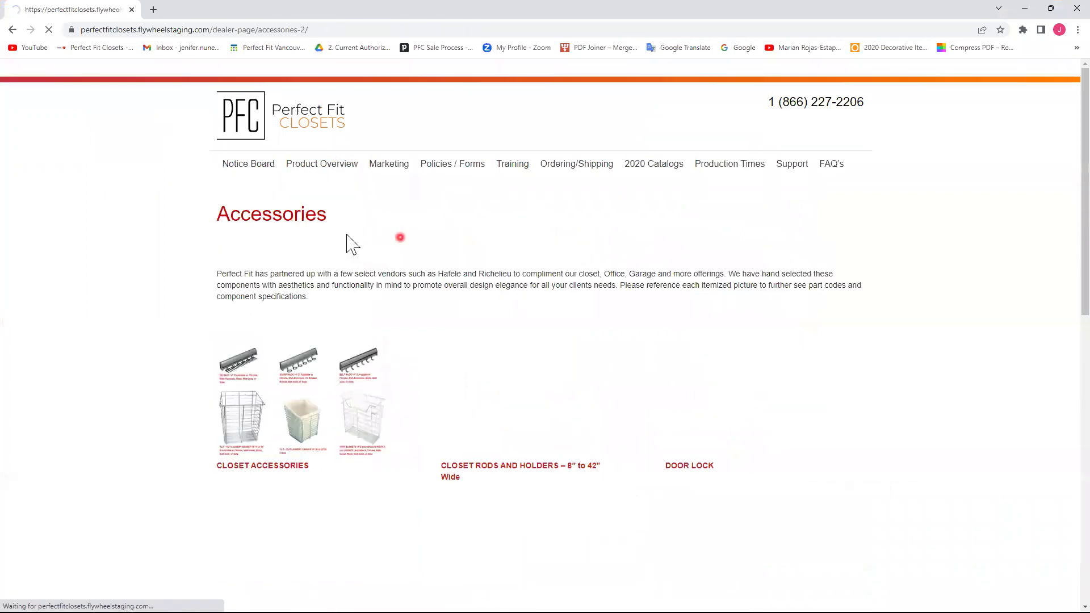
left_click(268, 476)
scroll(455, 345, "down", 8)
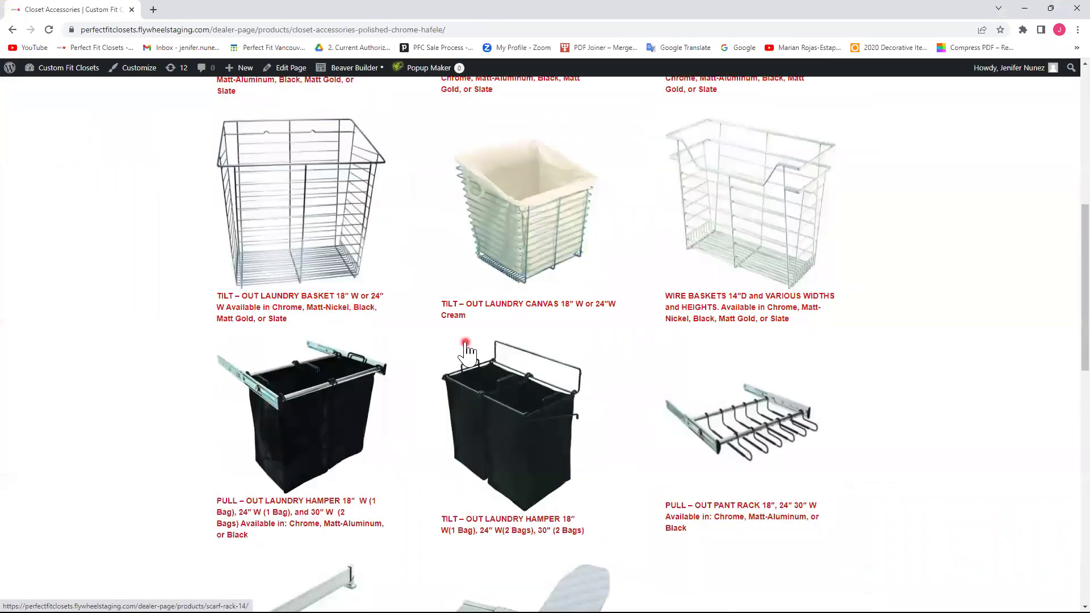
scroll(466, 349, "down", 3)
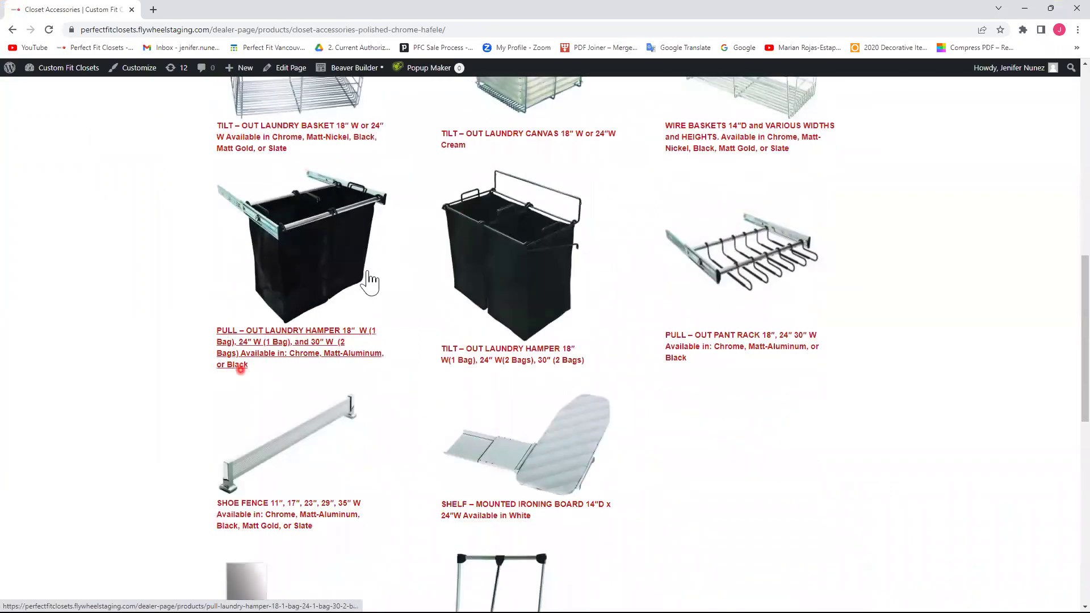
left_click(293, 347)
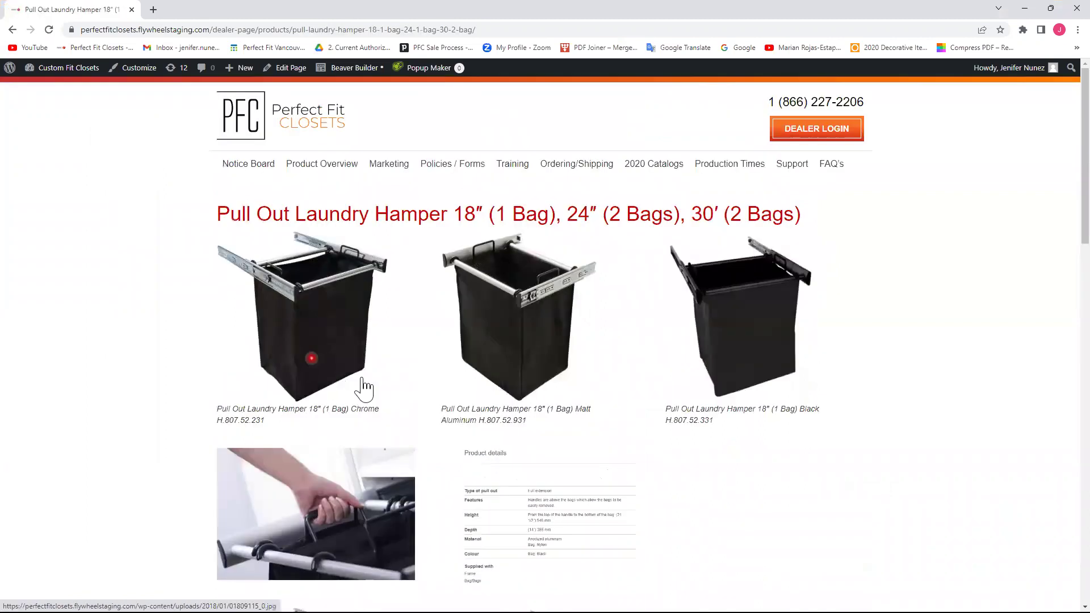
Step: Review the 18", 24" and 30" pull-out laundry hampers and their finishes, viewing the 30" black model enlarged
scroll(476, 327, "down", 2)
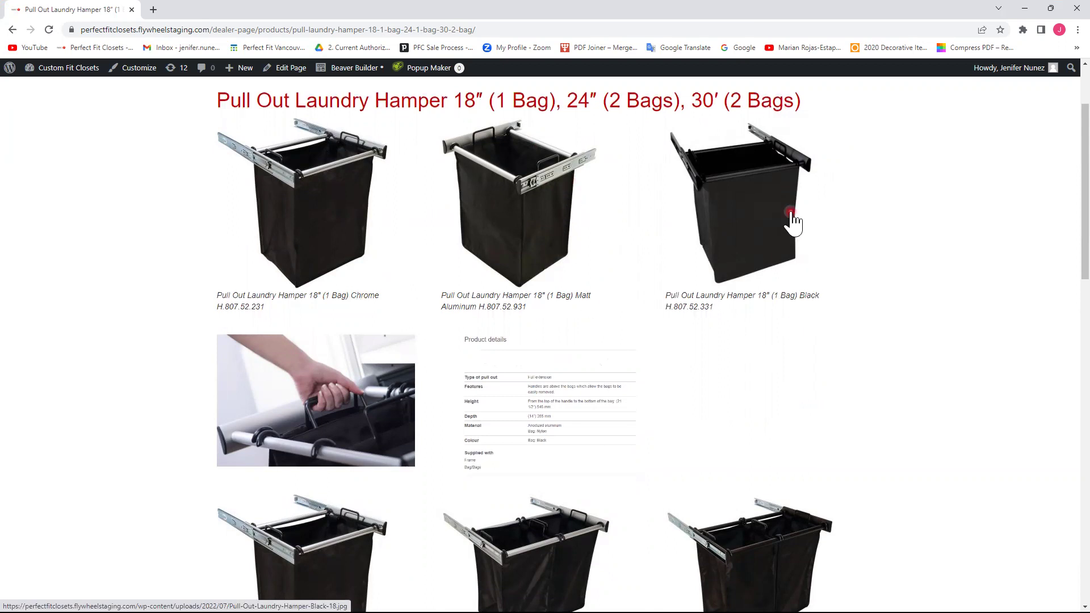
scroll(793, 223, "down", 6)
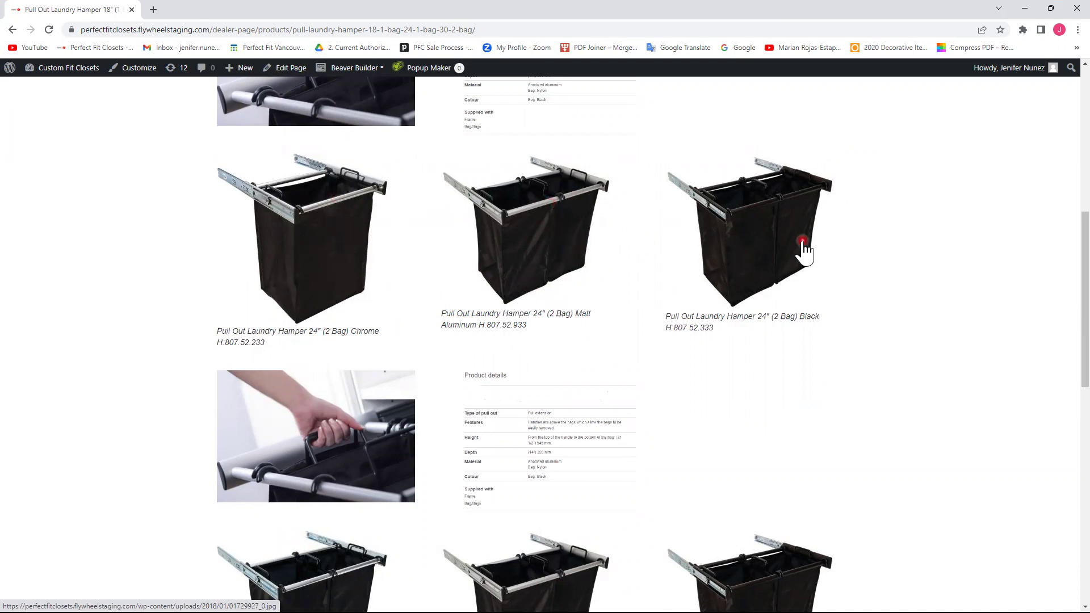
scroll(789, 252, "down", 5)
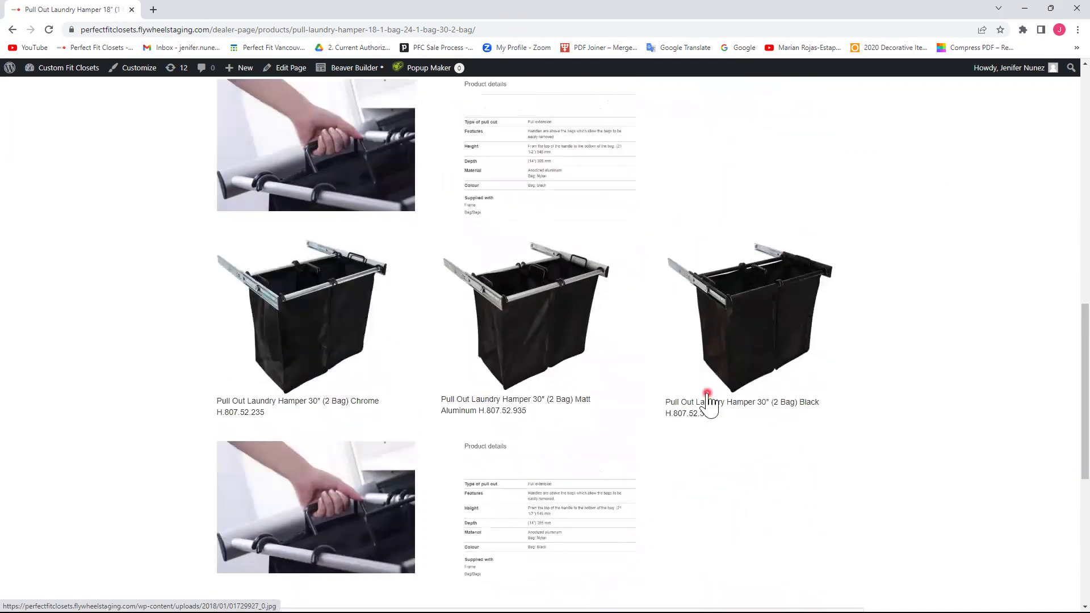
scroll(709, 397, "down", 2)
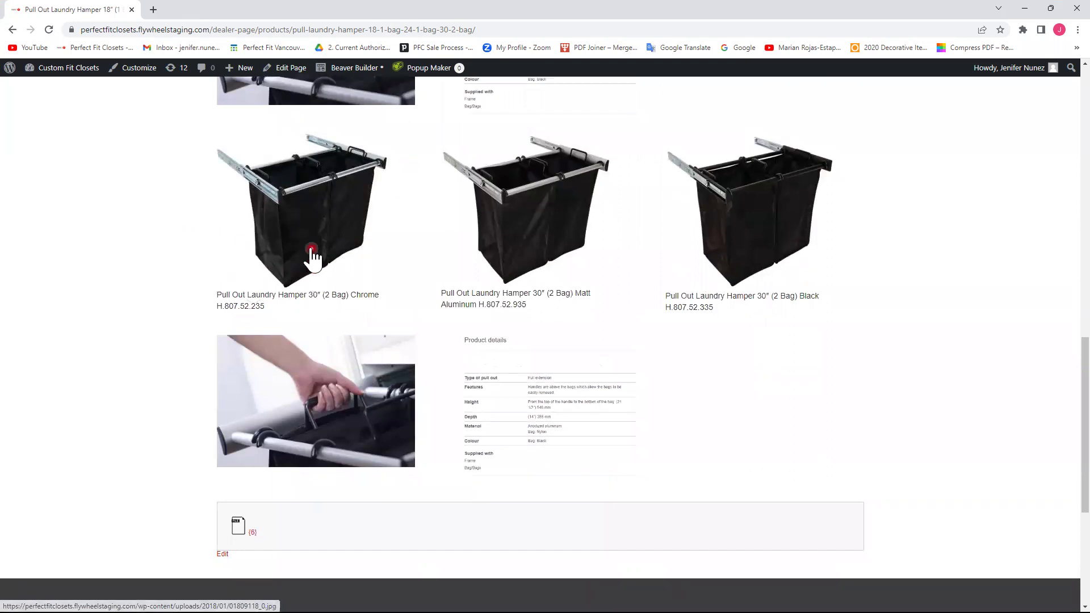
scroll(313, 258, "up", 1)
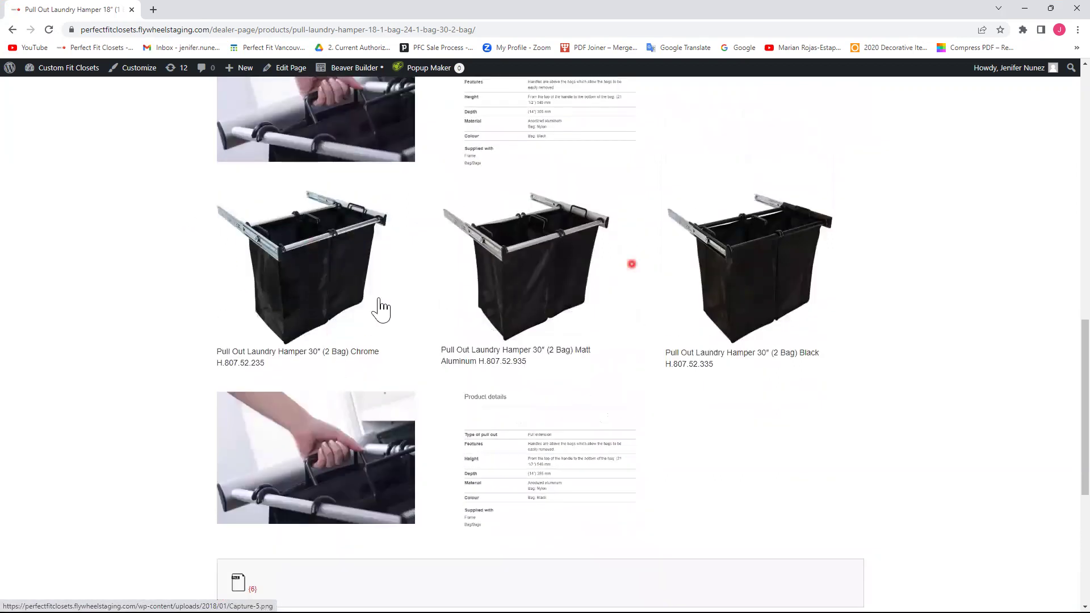
left_click(760, 307)
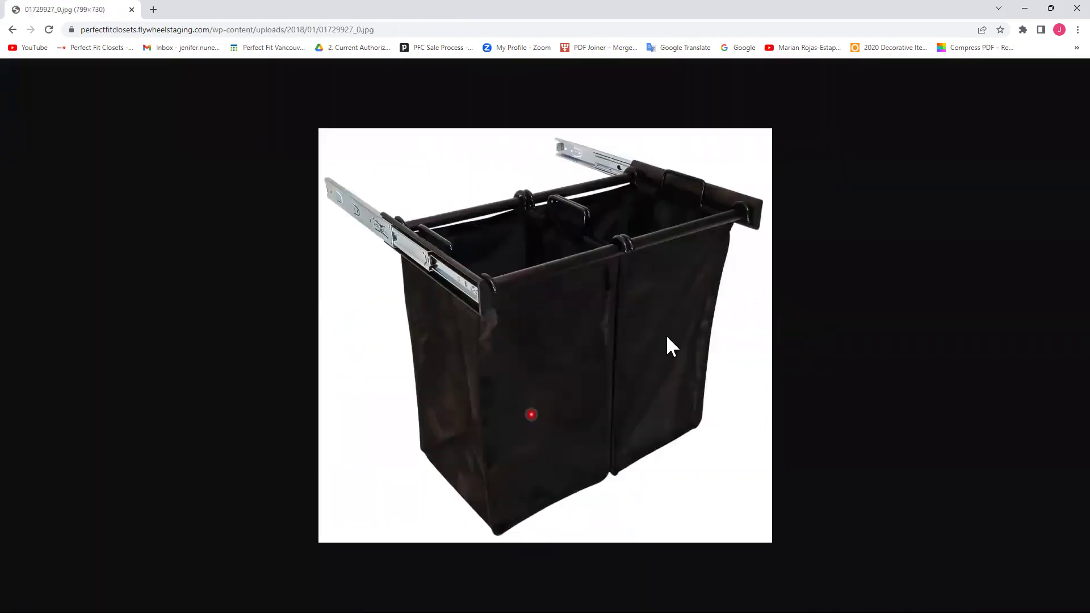
left_click(12, 29)
Step: Examine the enlarged product details of the 30" pull-out hamper and return to the beginning of the product page
left_click(514, 471)
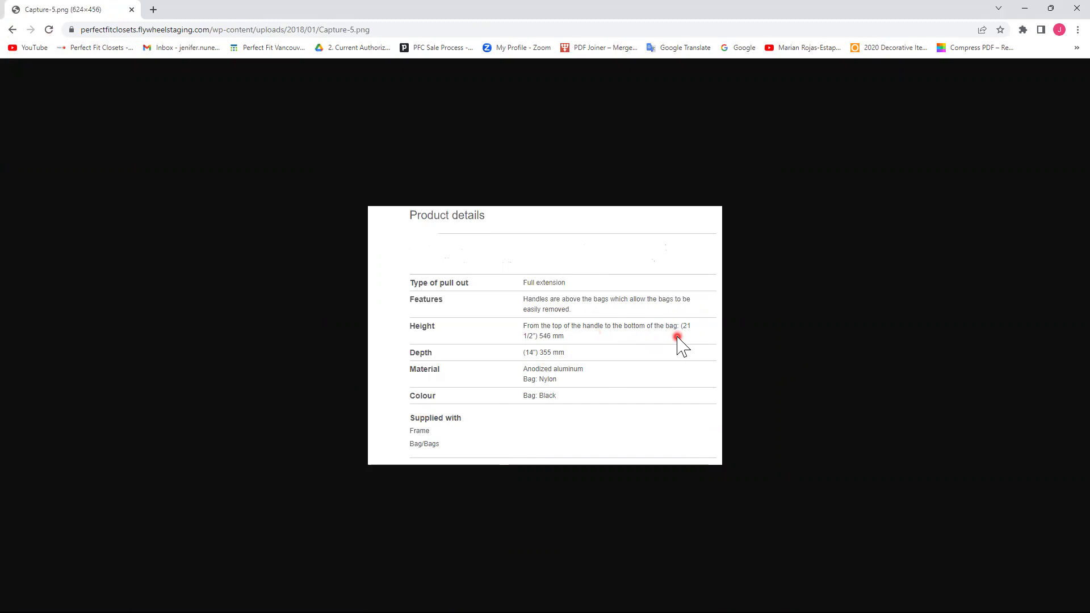
left_click(11, 29)
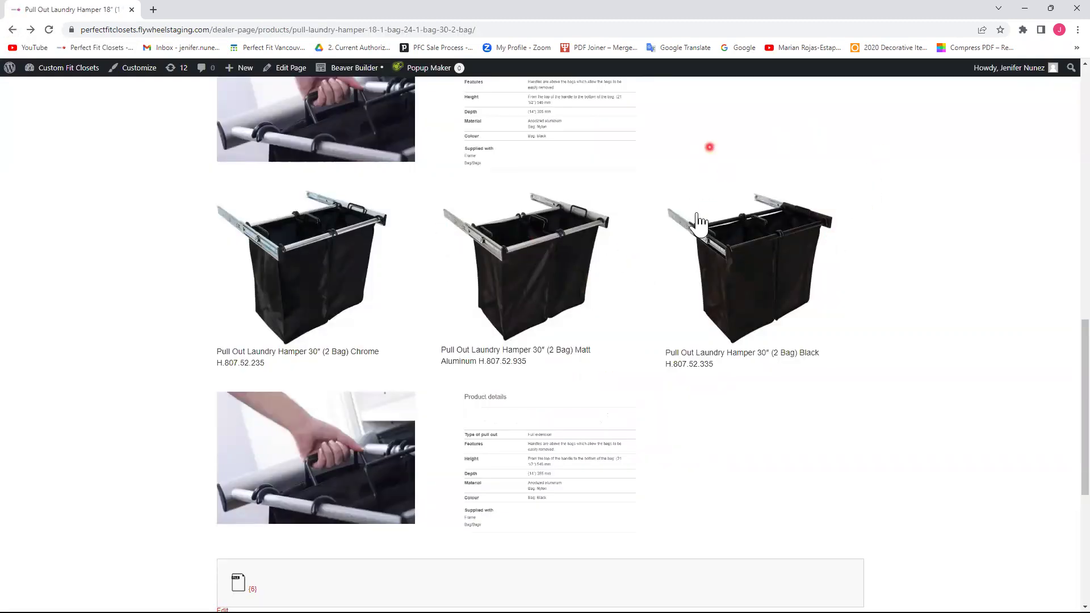
scroll(757, 268, "down", 2)
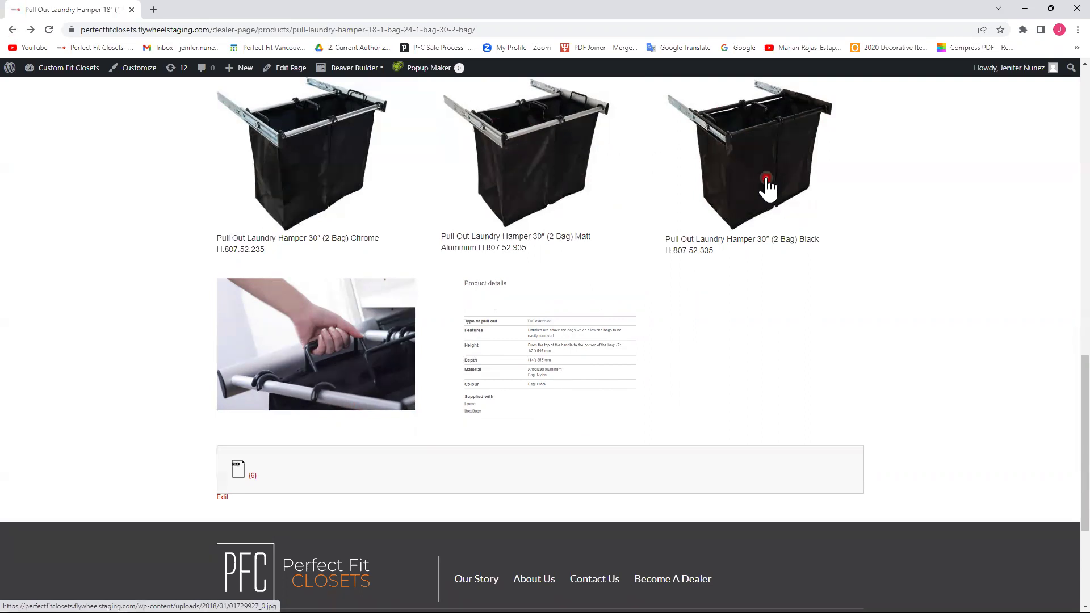
scroll(781, 255, "up", 4)
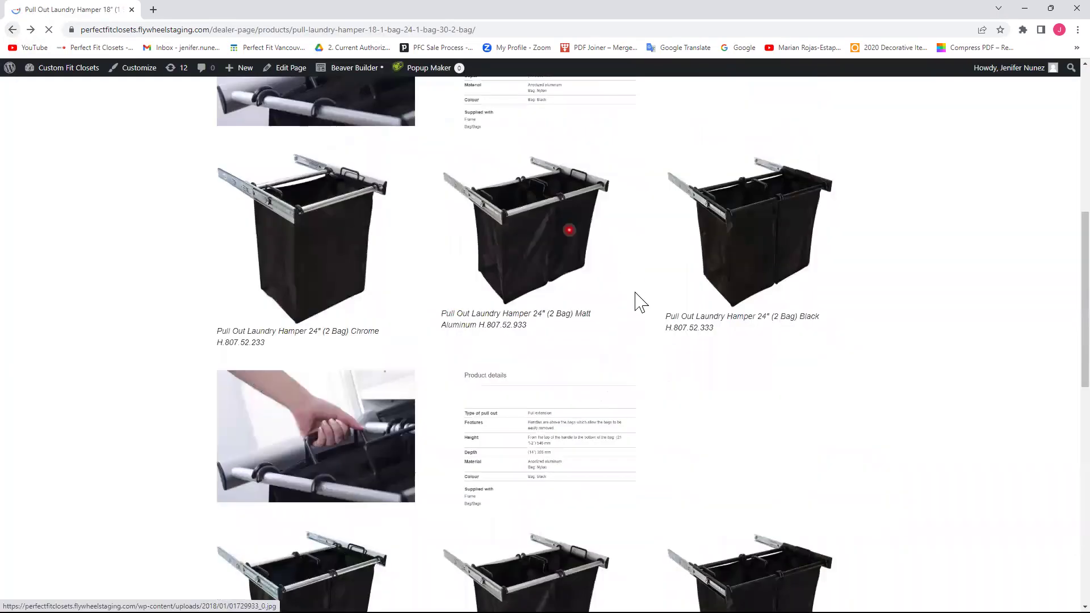
scroll(639, 309, "up", 8)
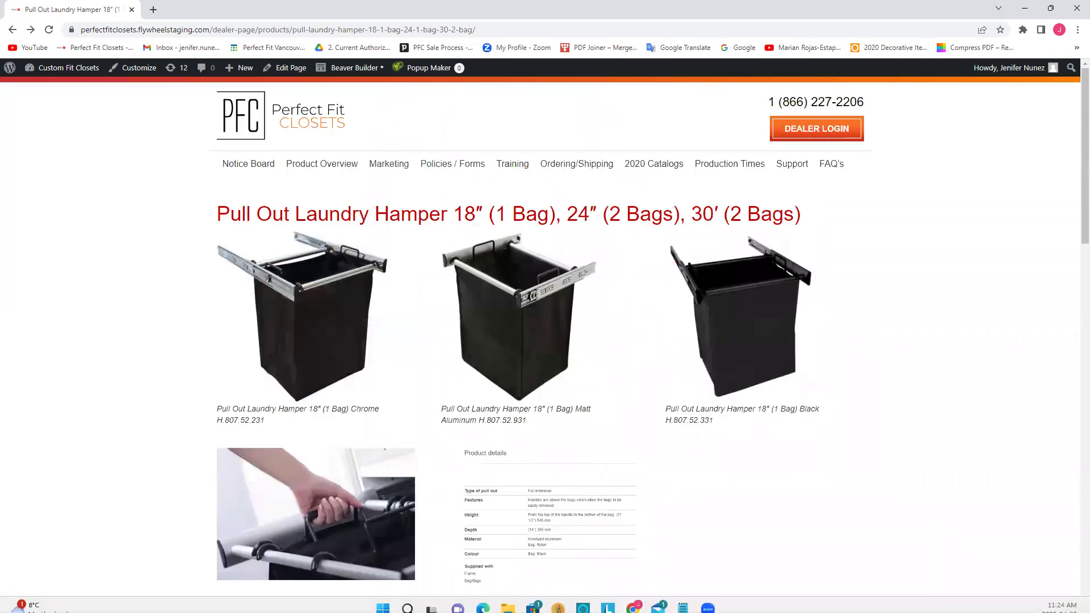
Step: Switch back to 2020 Design and place a HAMPPO laundry hamper low in the 18" closet section of Elevation 1
left_click(558, 608)
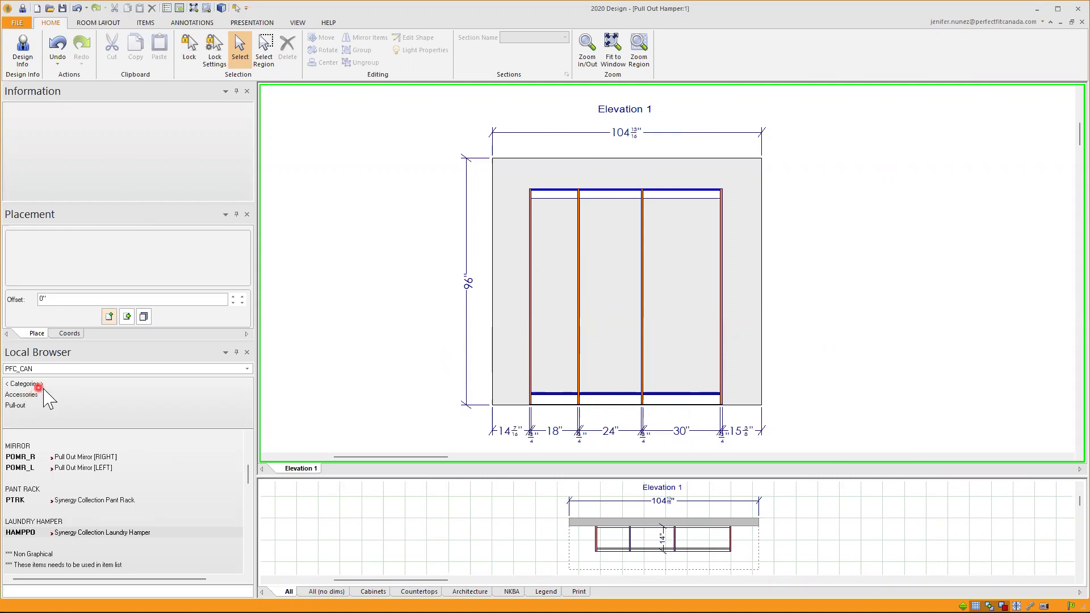
left_click(64, 532)
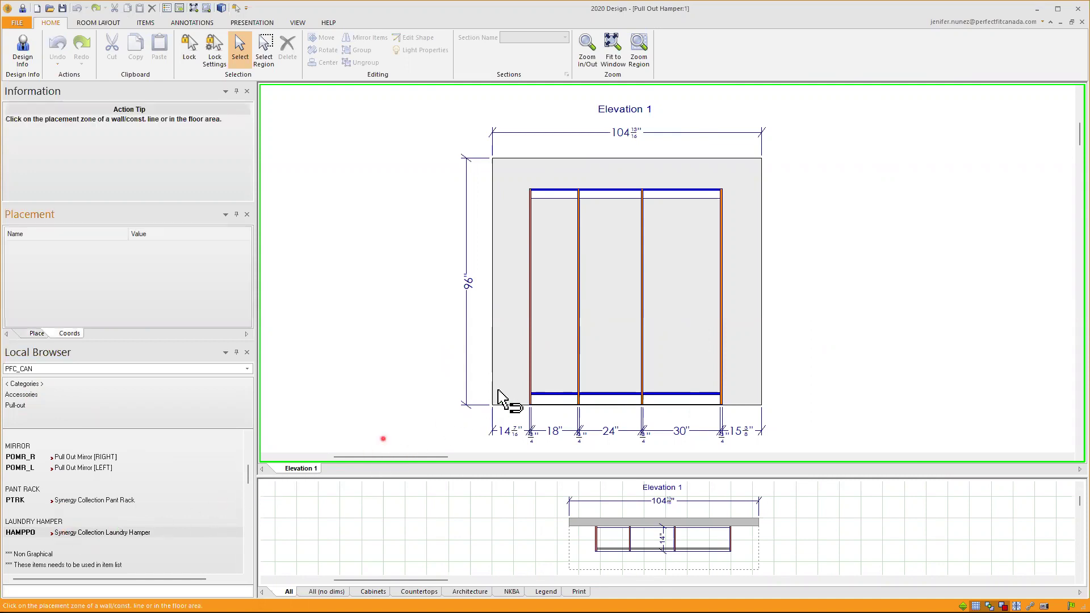
left_click(540, 359)
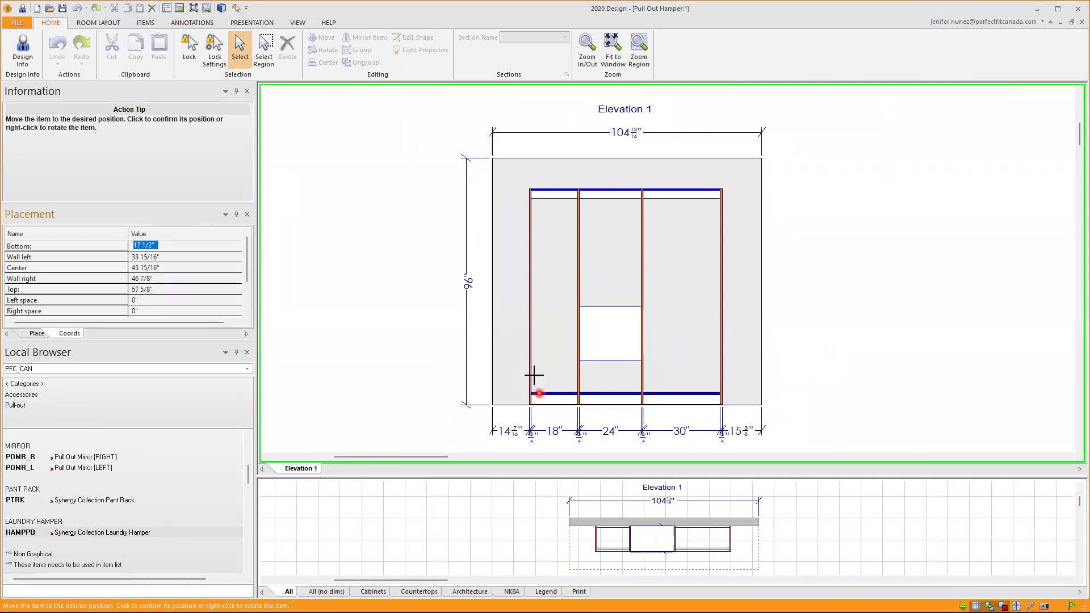
left_click(537, 400)
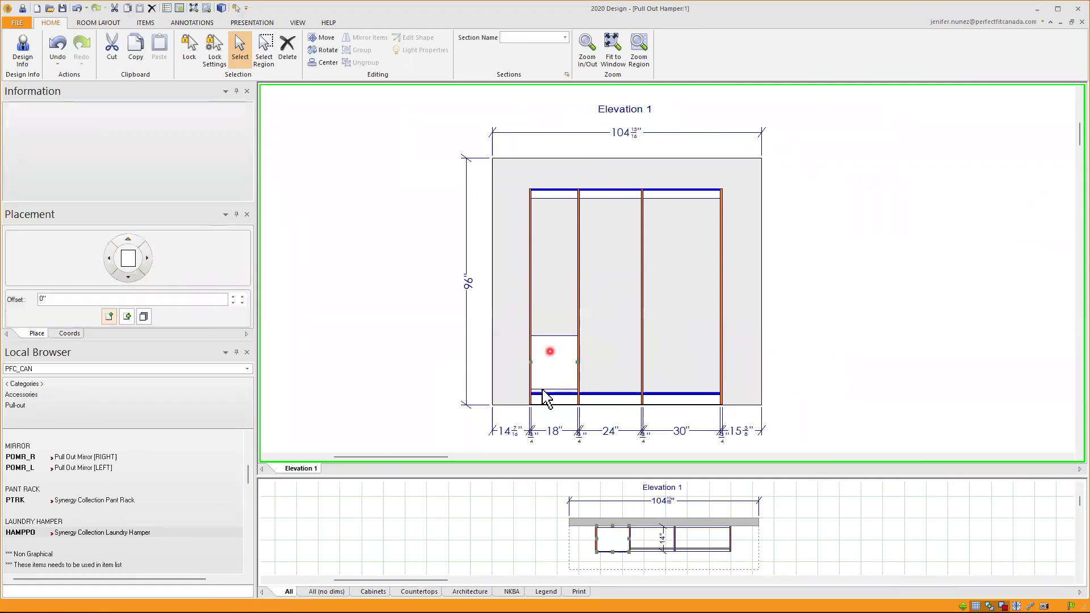
Step: Place HAMPPO hampers in the 24" and 30" sections, lowering the 30" one level with the other hampers
left_click(77, 532)
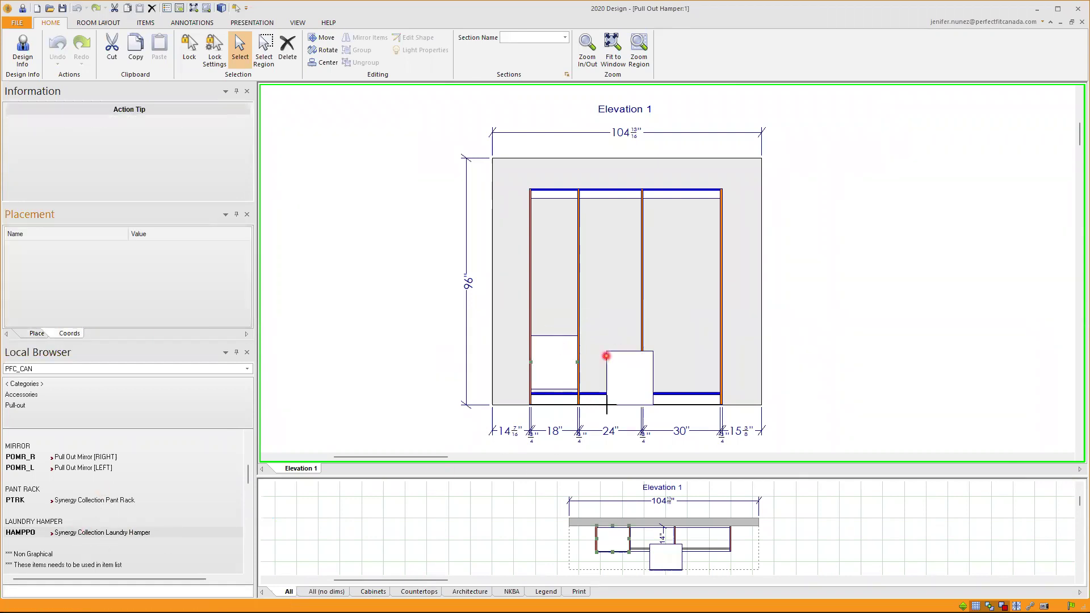
left_click(599, 391)
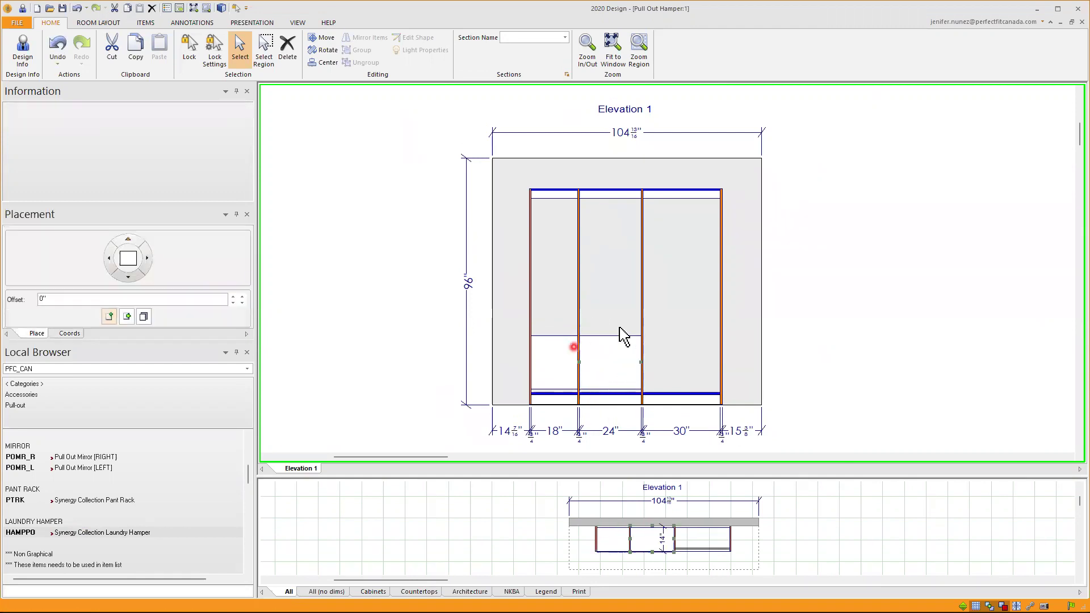
left_click(73, 533)
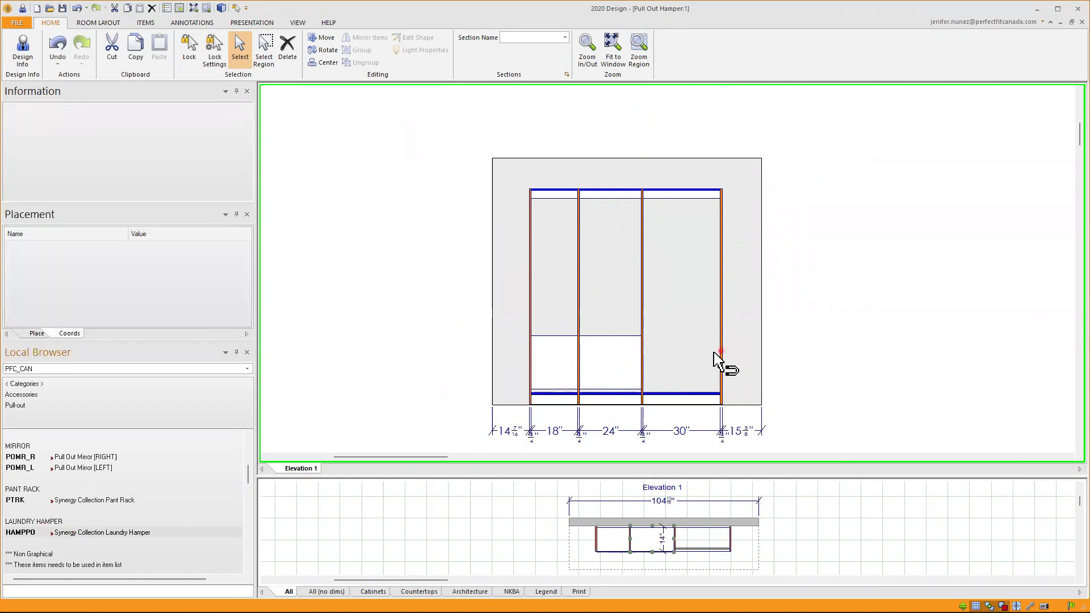
left_click(693, 387)
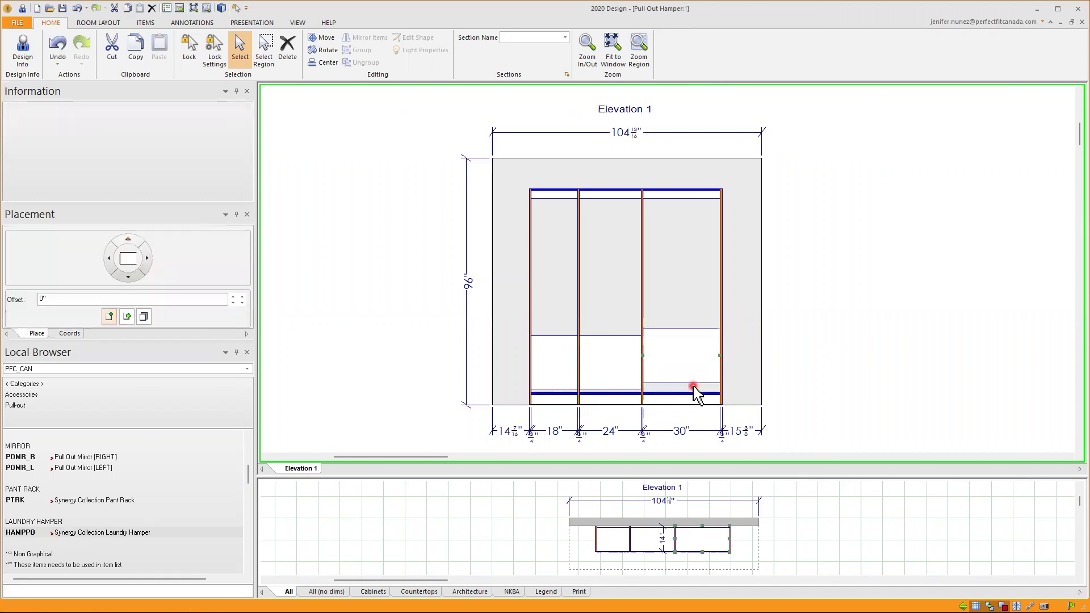
left_click_drag(693, 370, 689, 377)
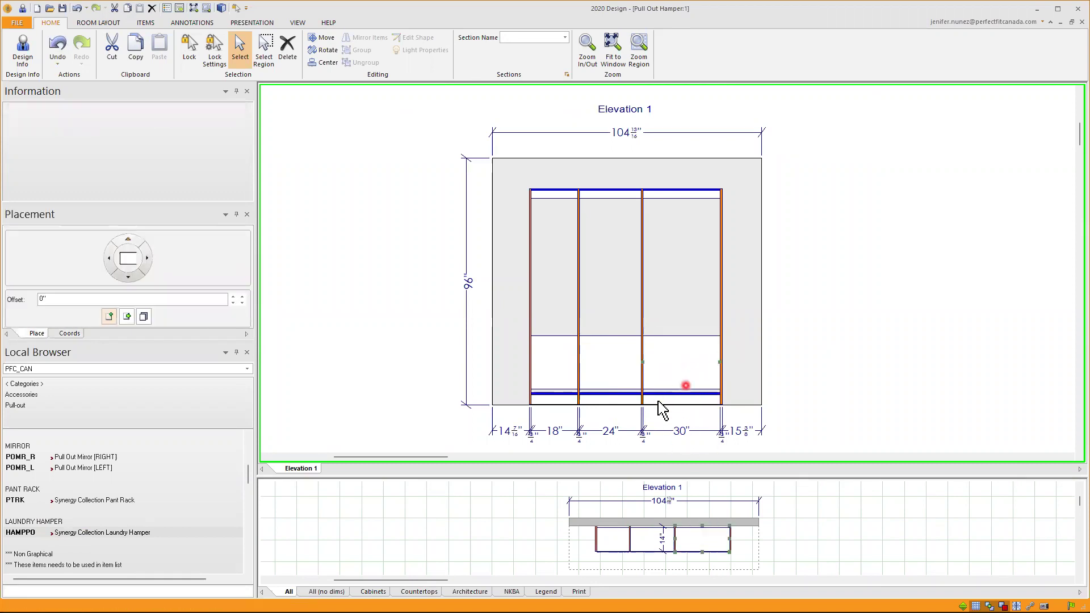
Step: Open the attributes of the HAMPPO hamper in the 18" section
scroll(652, 402, "up", 1)
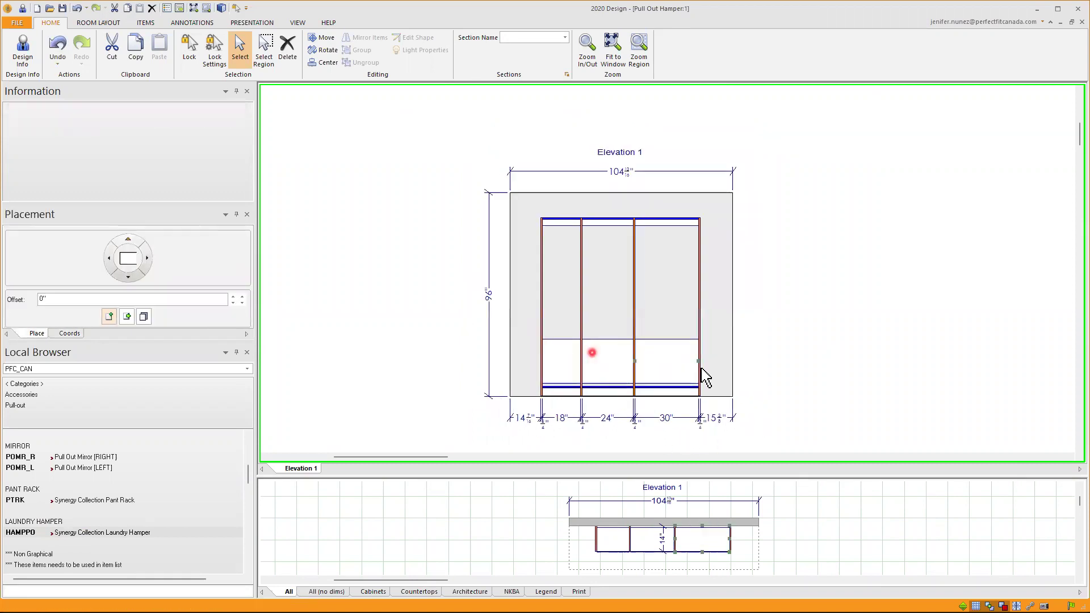
left_click(812, 393)
right_click(469, 342)
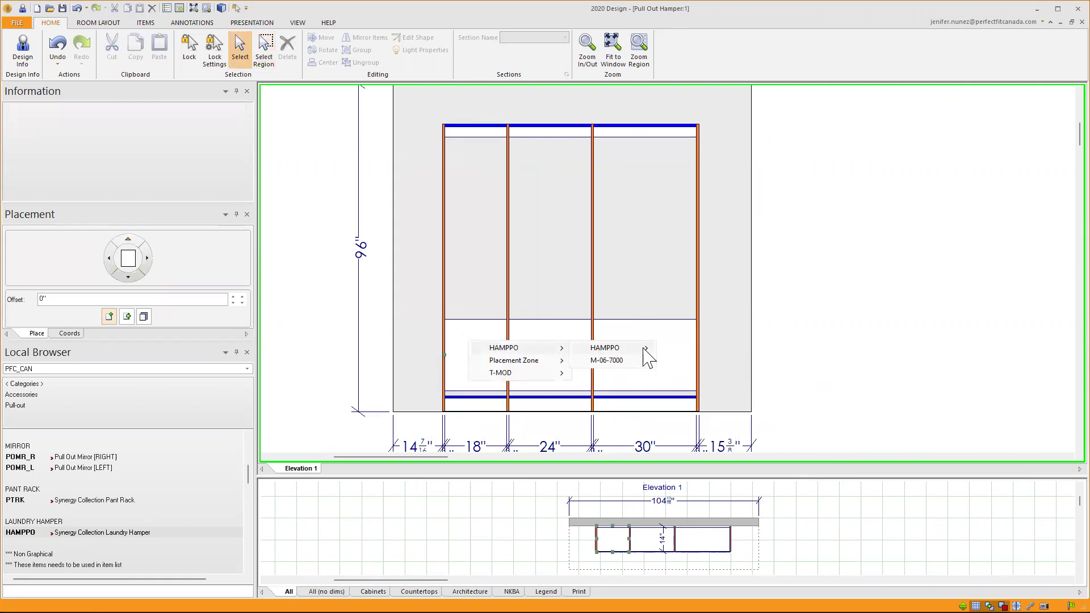
mouse_move(645, 348)
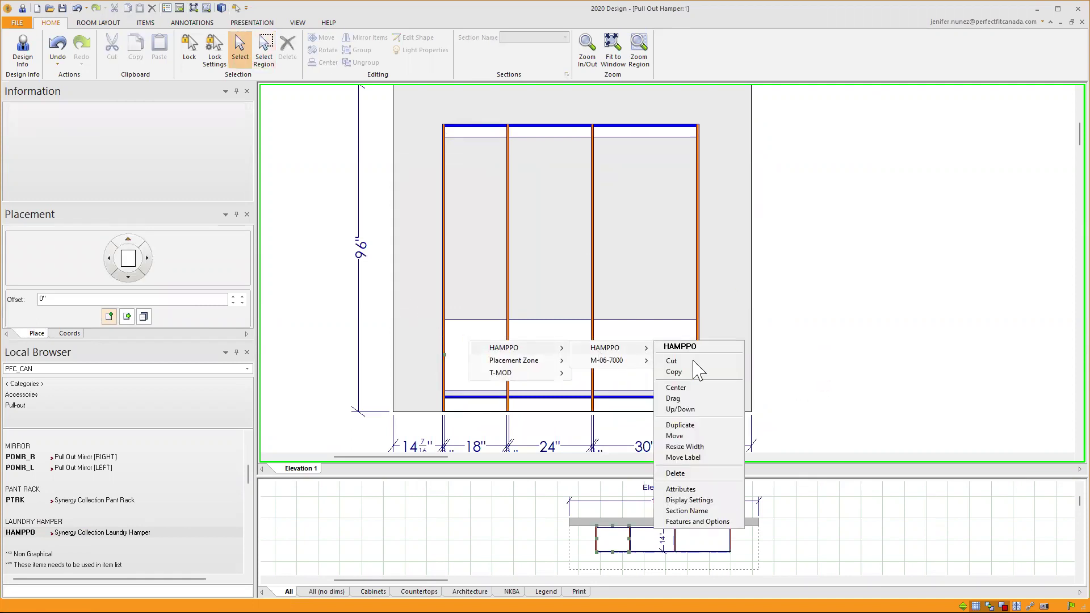
left_click(691, 492)
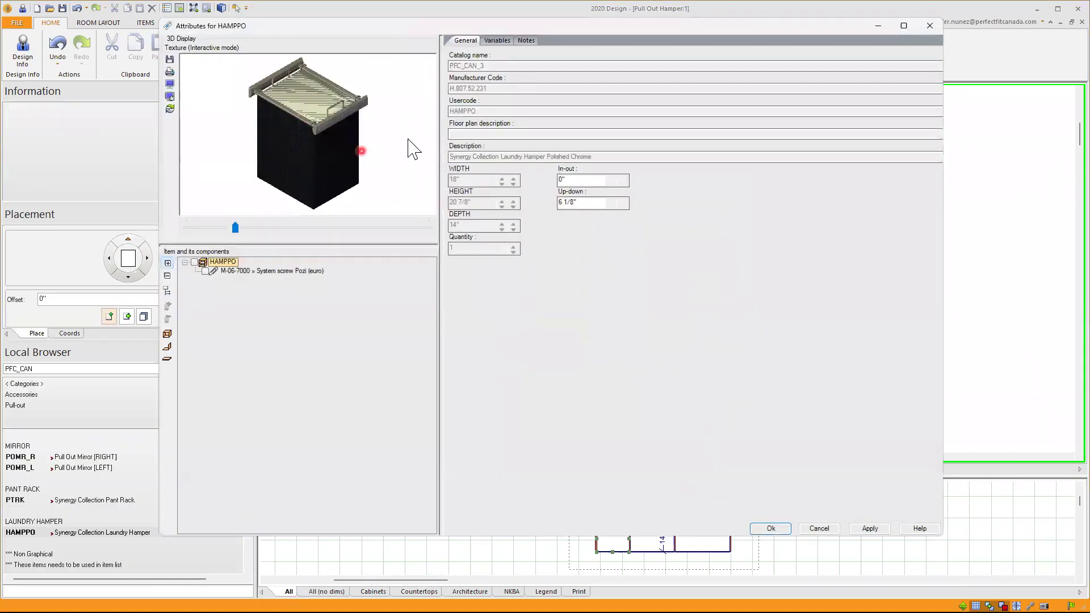
Step: Inspect the 18" hamper's 3D preview in Color with edges mode and check its system screw component
left_click(391, 130)
left_click_drag(366, 139, 341, 135)
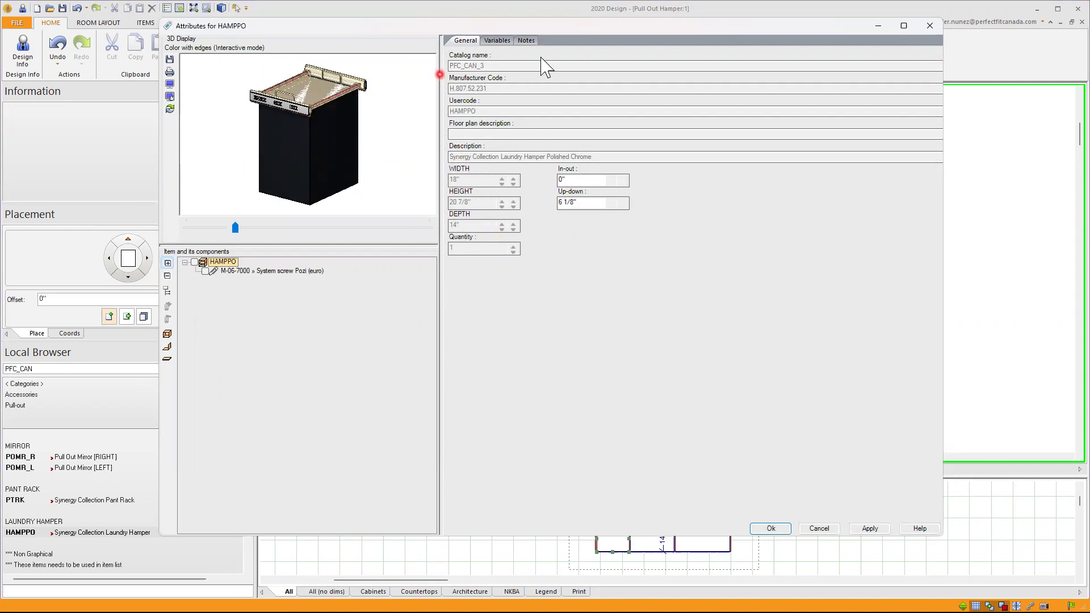
left_click(293, 272)
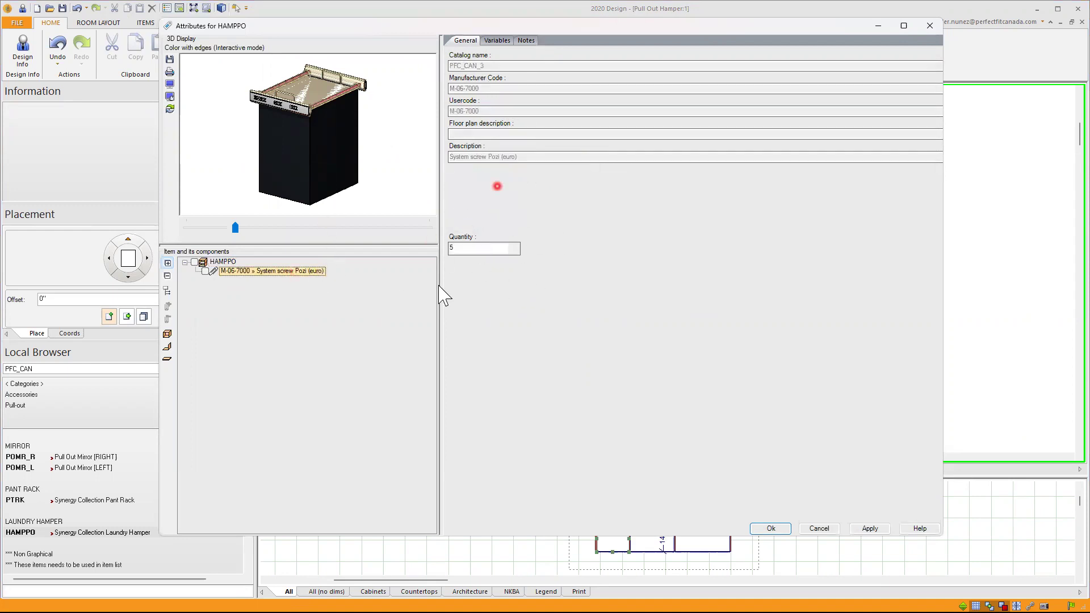
left_click(226, 263)
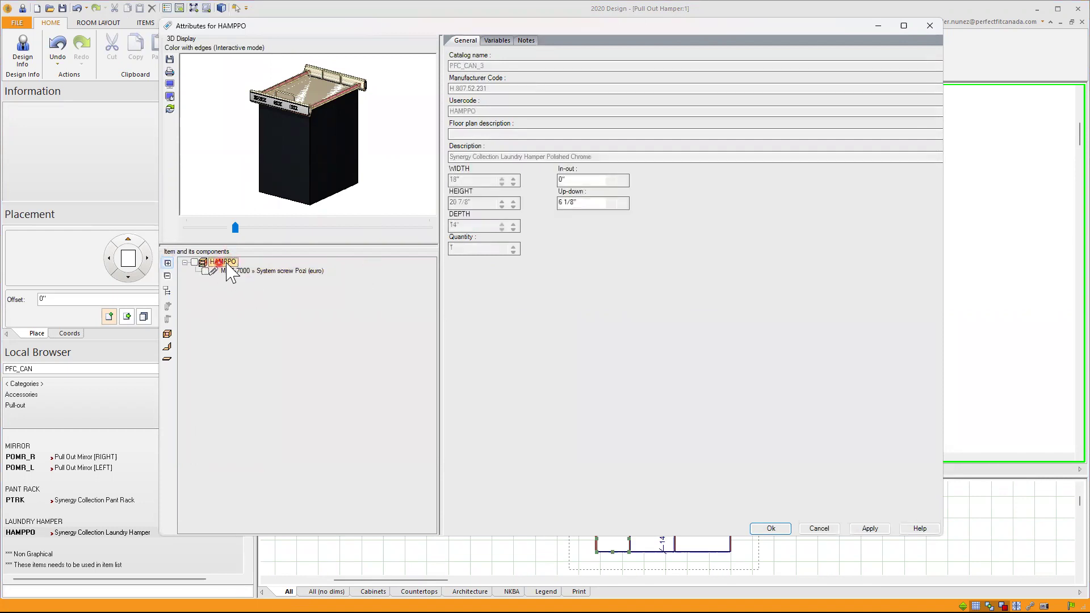
Step: Review the 18" hamper's variables, including Width and Behind Door?
left_click(498, 41)
left_click(628, 84)
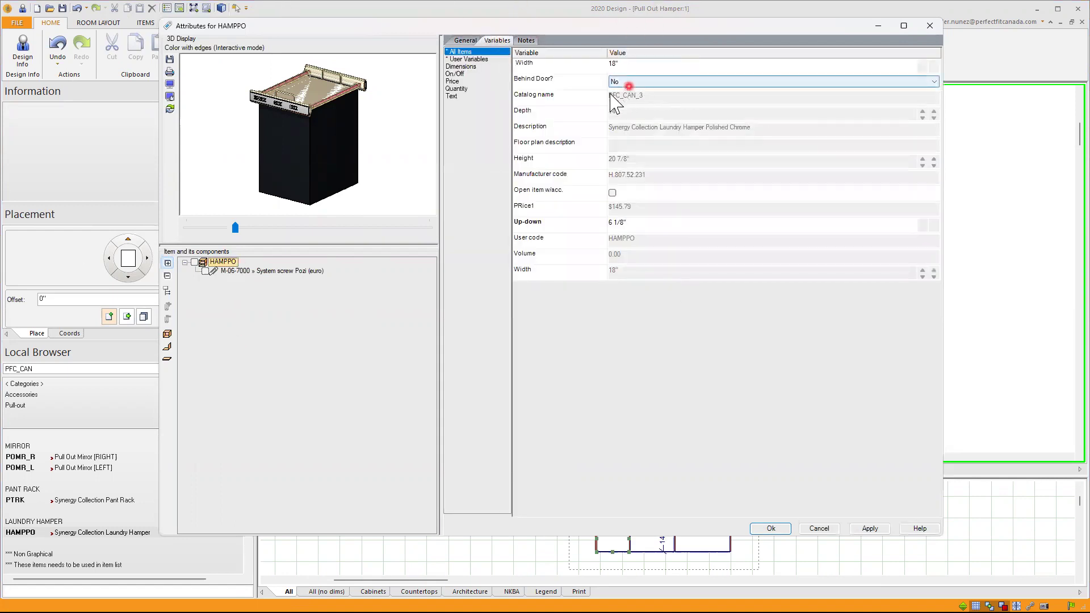
left_click(667, 70)
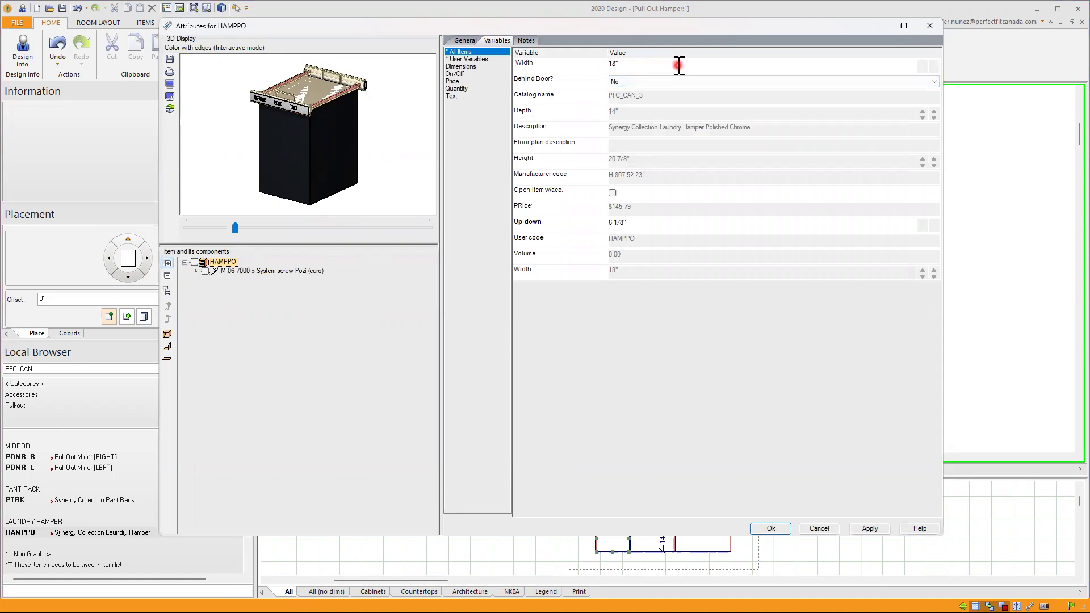
left_click(624, 81)
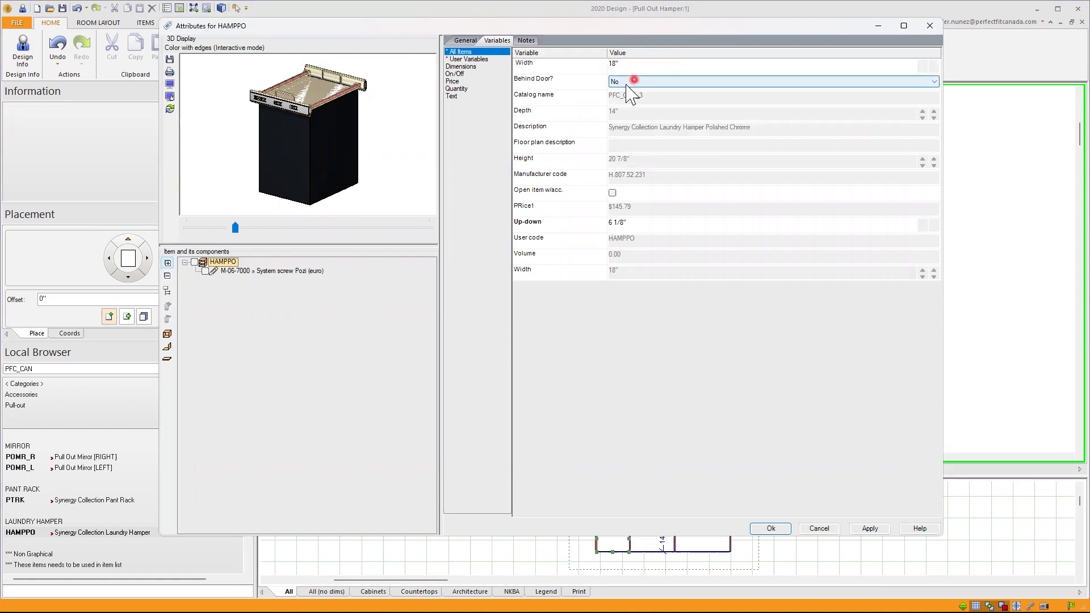
Step: Turn on Open item w/acc. for the 18" hamper, inspect its opened 3D preview and apply the attribute changes
left_click(612, 194)
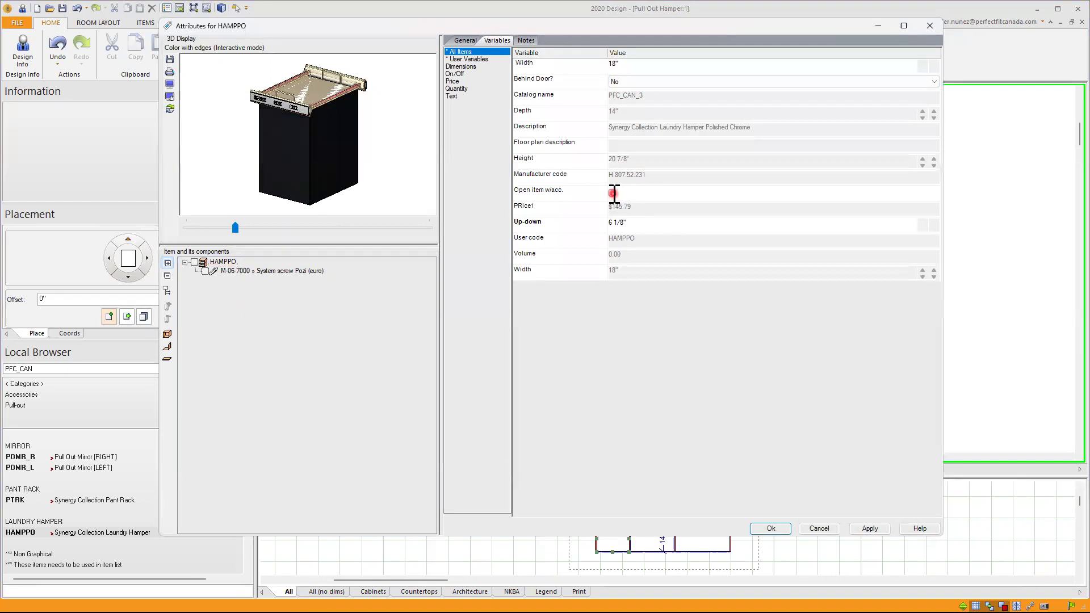
mouse_move(360, 165)
left_mouse_down()
mouse_move(353, 182)
mouse_move(312, 178)
mouse_move(377, 163)
left_mouse_up()
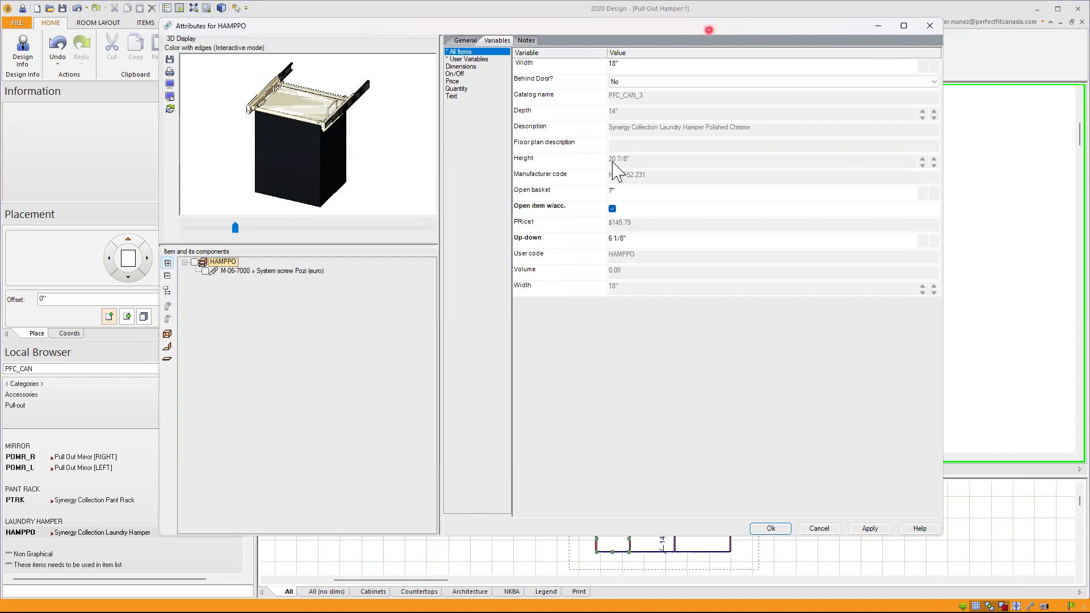
left_click(630, 224)
mouse_move(397, 165)
left_mouse_down()
mouse_move(409, 183)
mouse_move(360, 182)
mouse_move(390, 178)
left_mouse_up()
left_click(385, 164)
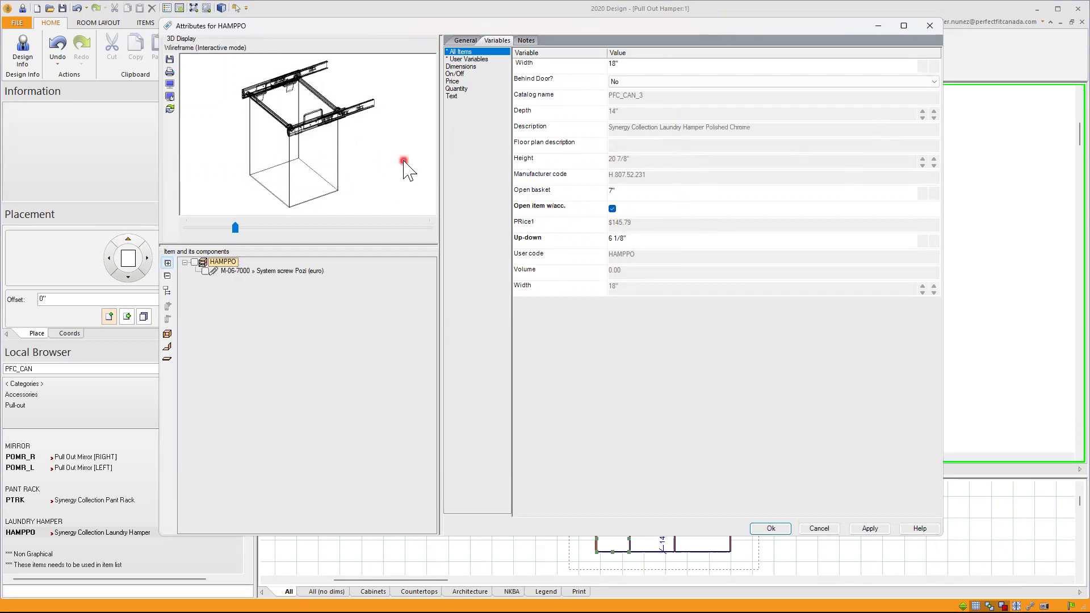
left_click(404, 167)
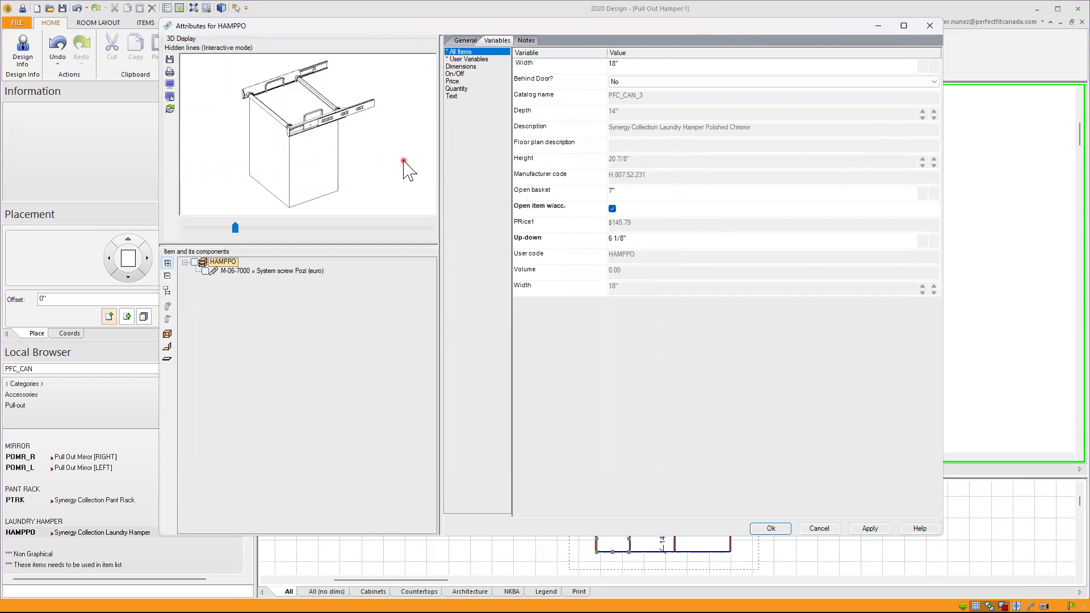
left_click(877, 531)
left_click(772, 528)
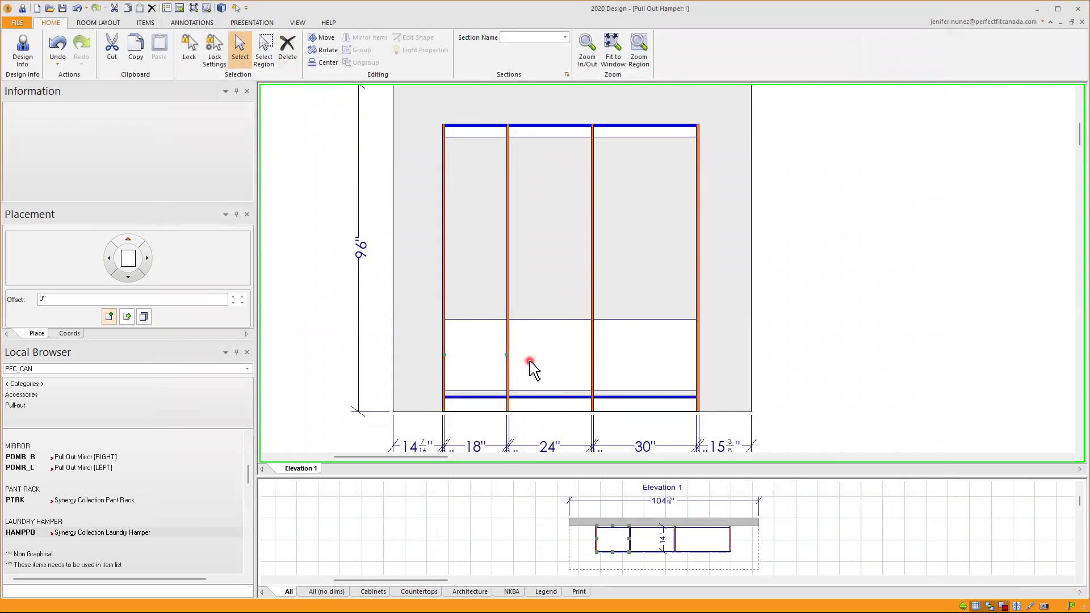
Step: Place a CDOOR door (Connect between fixed Shelves) from the closet parts in the 24" section of Elevation 1
left_click(33, 385)
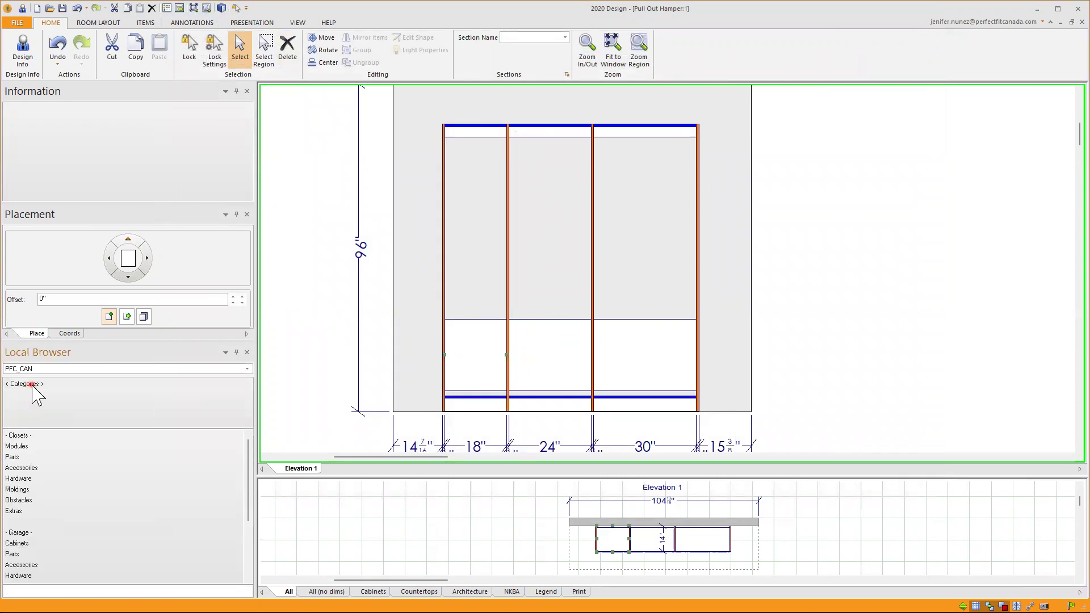
left_click(17, 457)
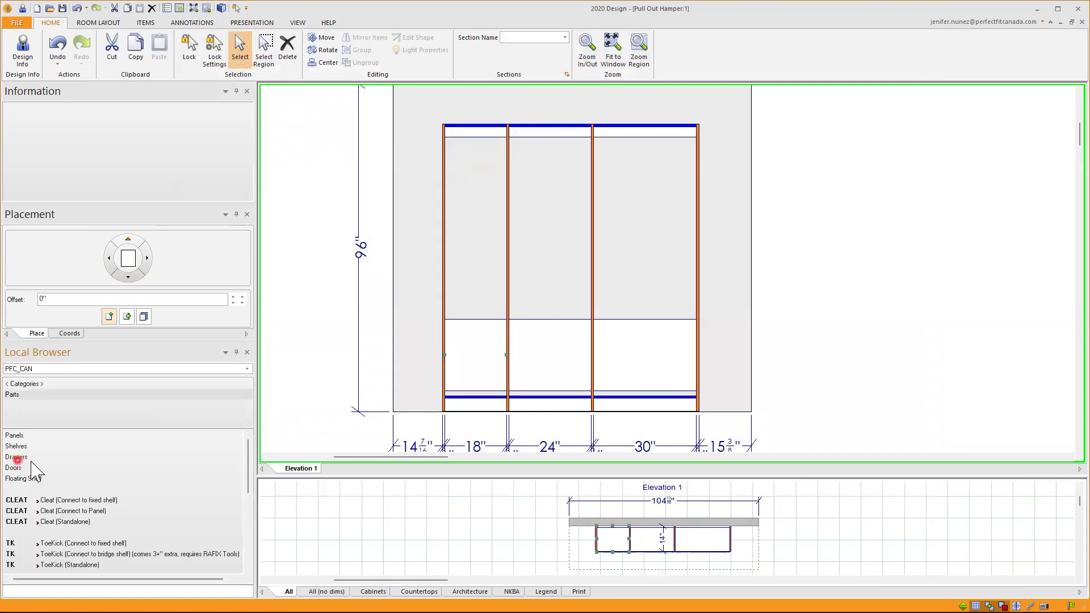
left_click(14, 467)
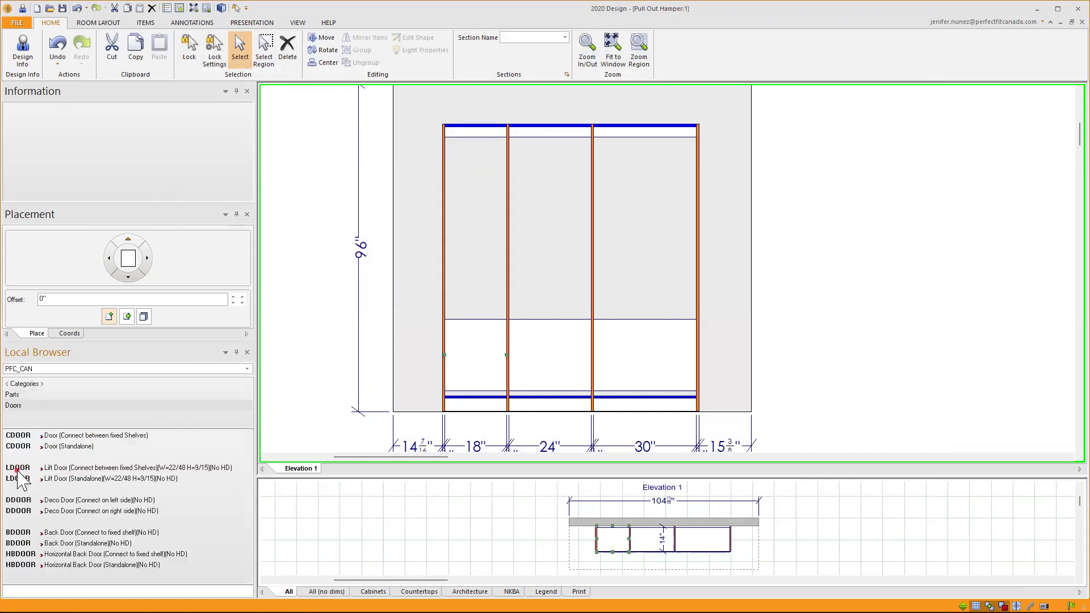
left_click(98, 443)
left_click(77, 435)
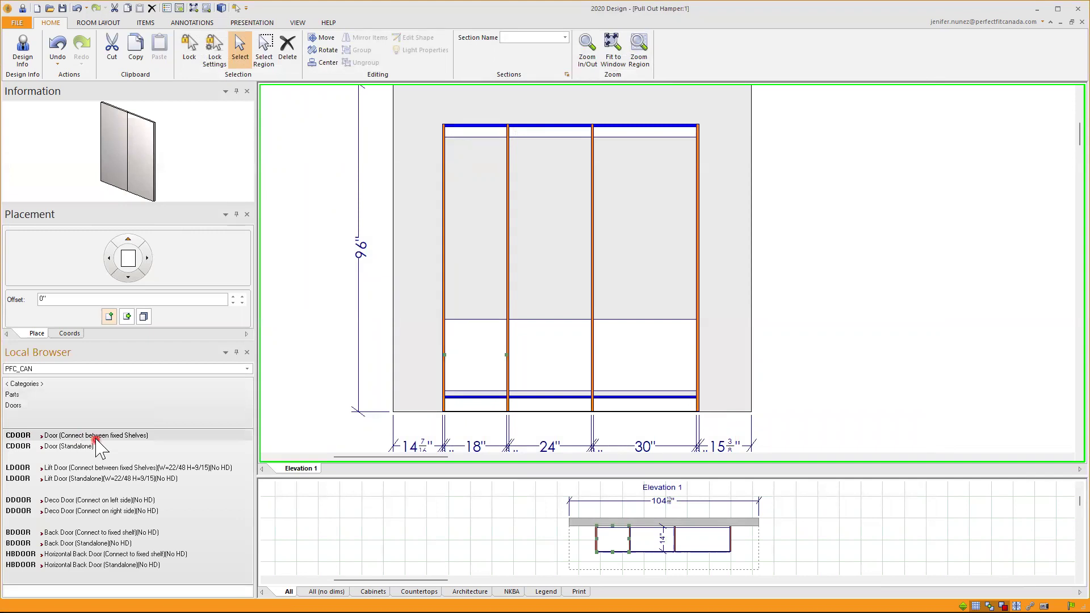
mouse_move(96, 439)
left_mouse_down()
mouse_move(116, 446)
mouse_move(100, 445)
mouse_move(473, 393)
mouse_move(547, 283)
left_mouse_up()
left_click(562, 374)
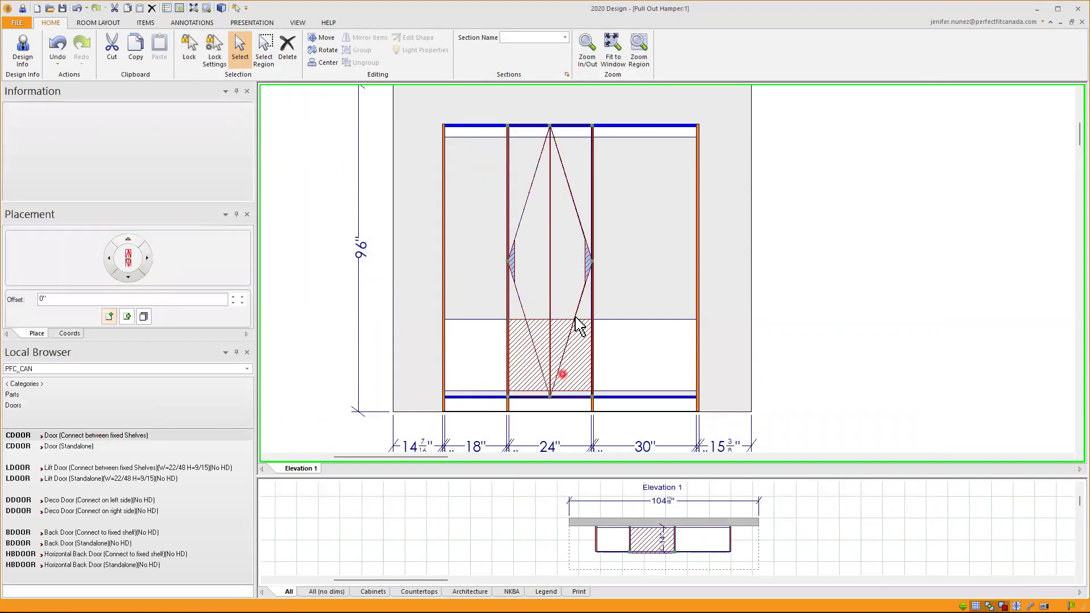
Step: Set Behind Door? to Yes in the attributes of the HAMPPO hamper in the 24" section
right_click(520, 361)
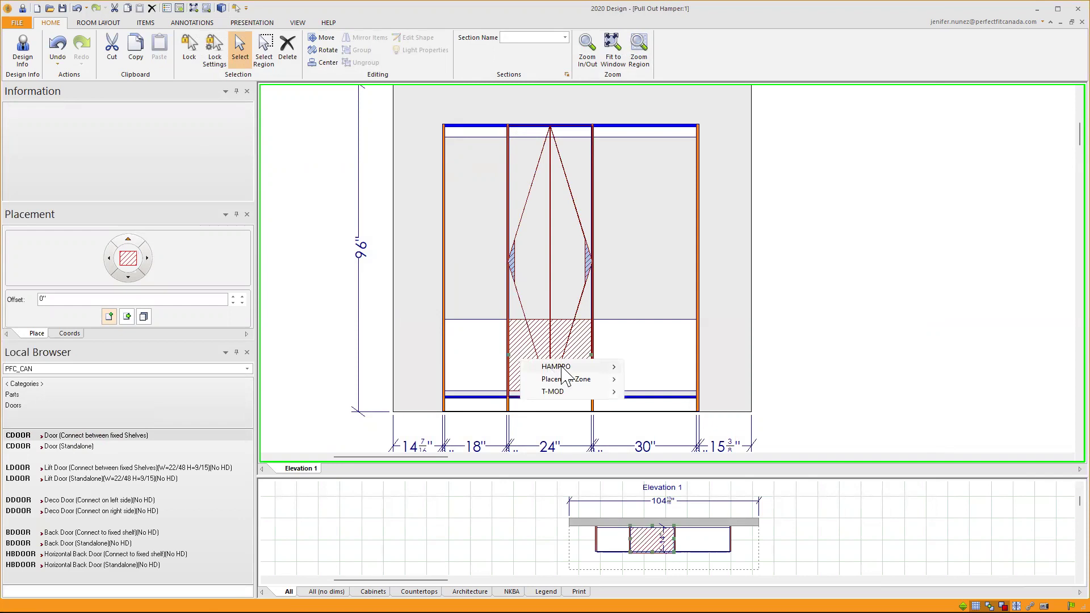
mouse_move(587, 367)
mouse_move(681, 367)
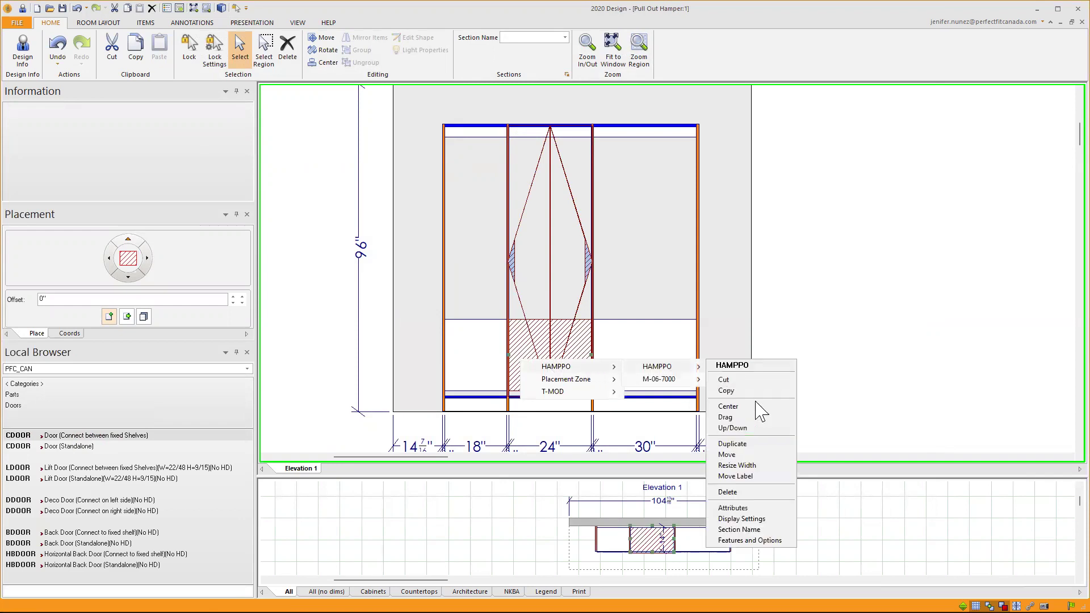
left_click(754, 514)
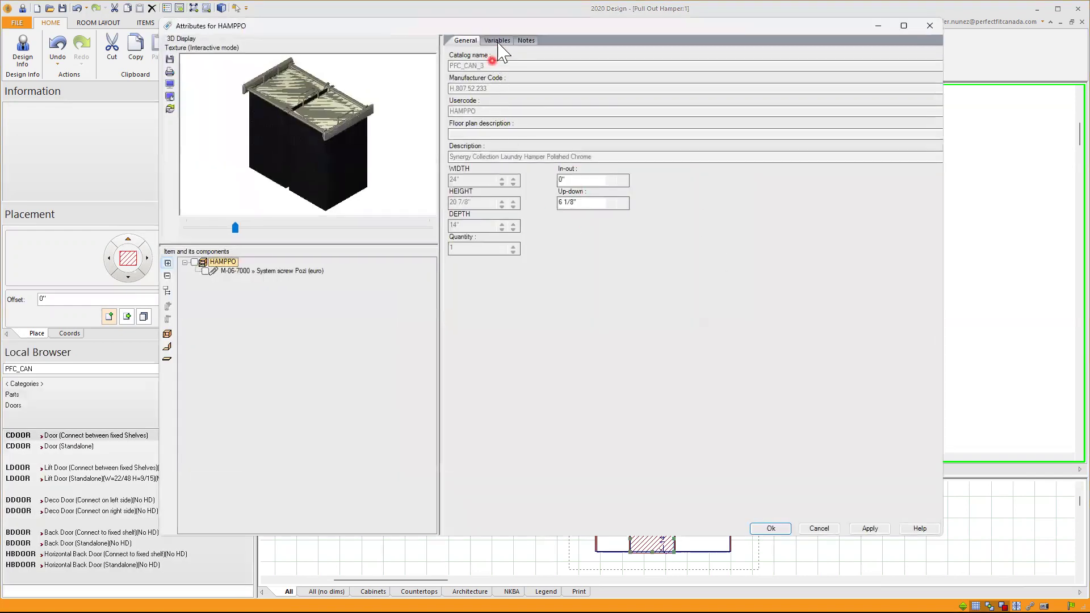
left_click(497, 40)
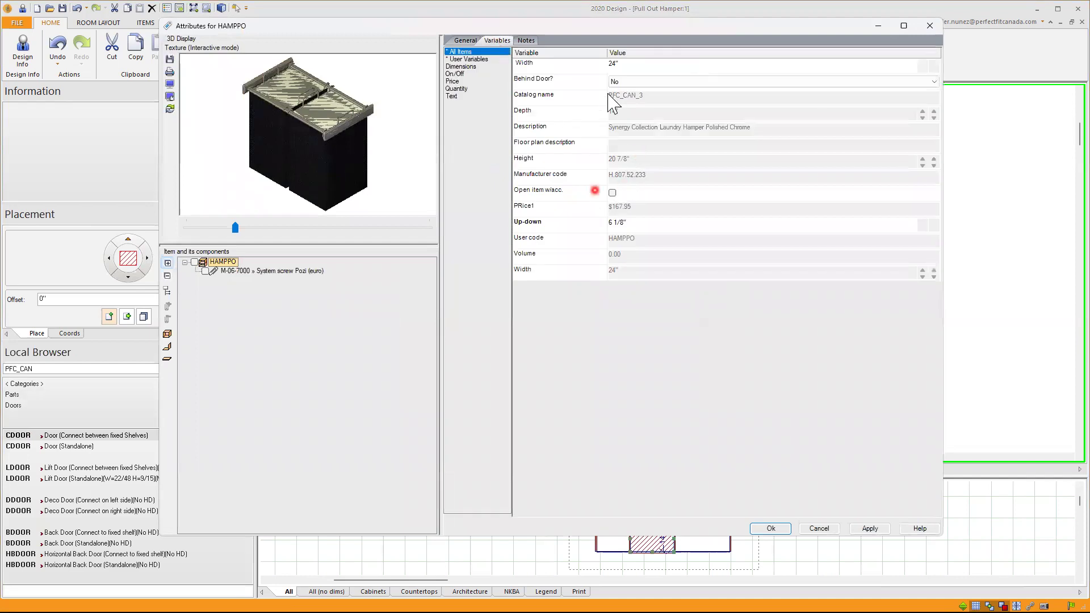
left_click(632, 82)
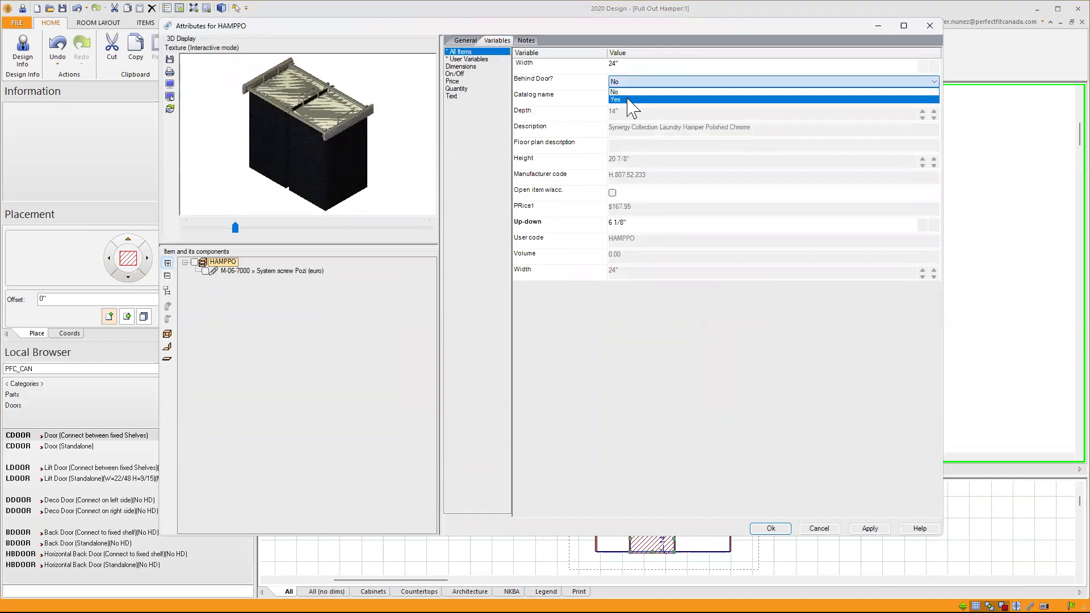
left_click(627, 97)
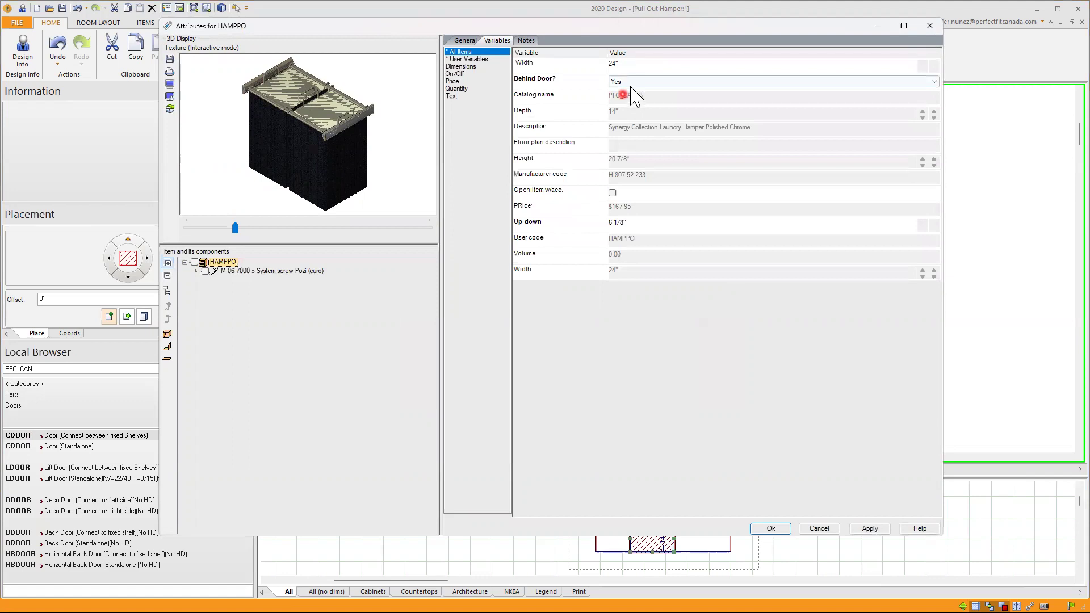
left_click(642, 80)
Step: Inspect the 24" hamper's 3D preview in Color with edges mode from the front and apply its attribute changes
left_click(384, 144)
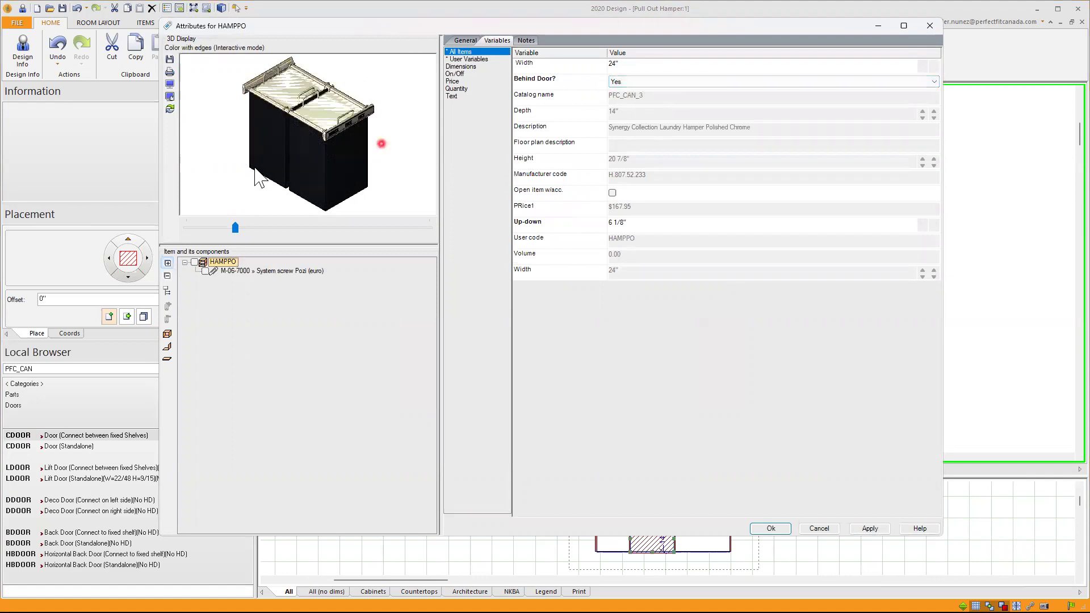
left_click_drag(382, 147, 292, 177)
left_click(284, 155)
left_click(634, 81)
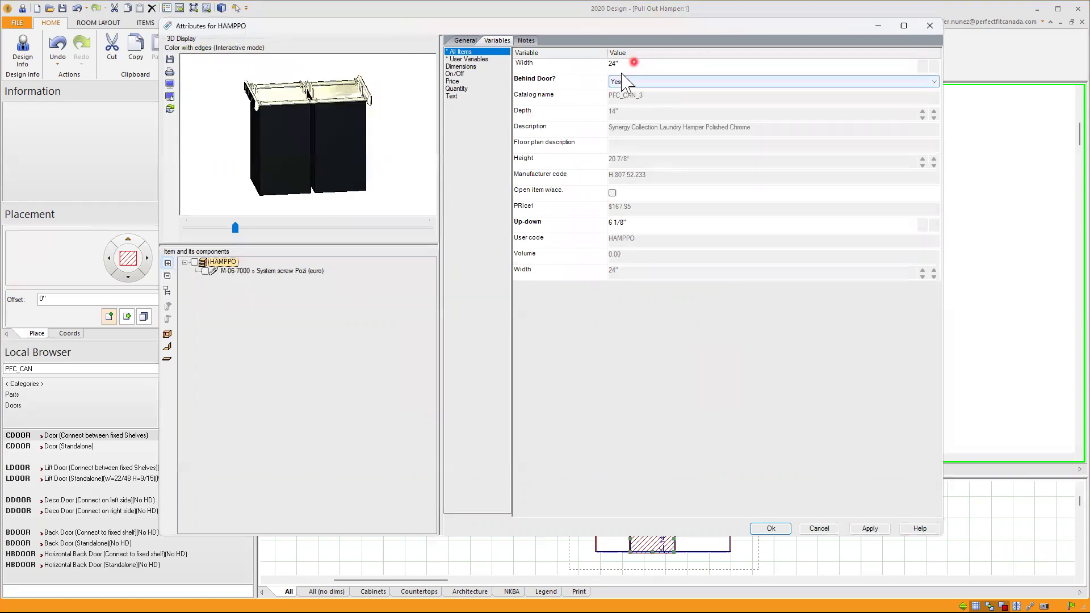
left_click_drag(365, 182, 316, 142)
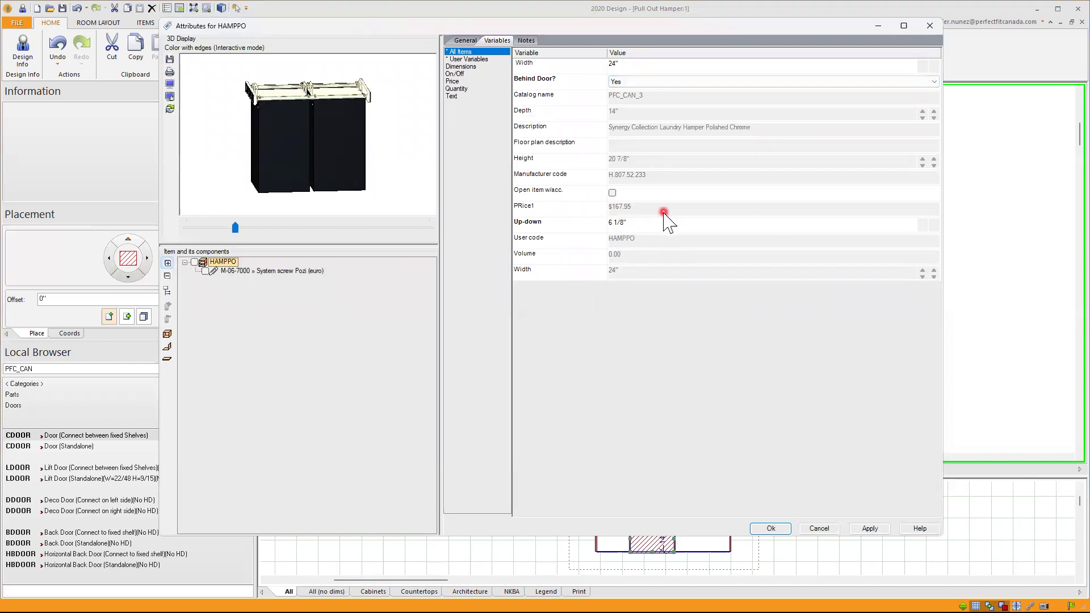
left_click(870, 530)
left_click(772, 528)
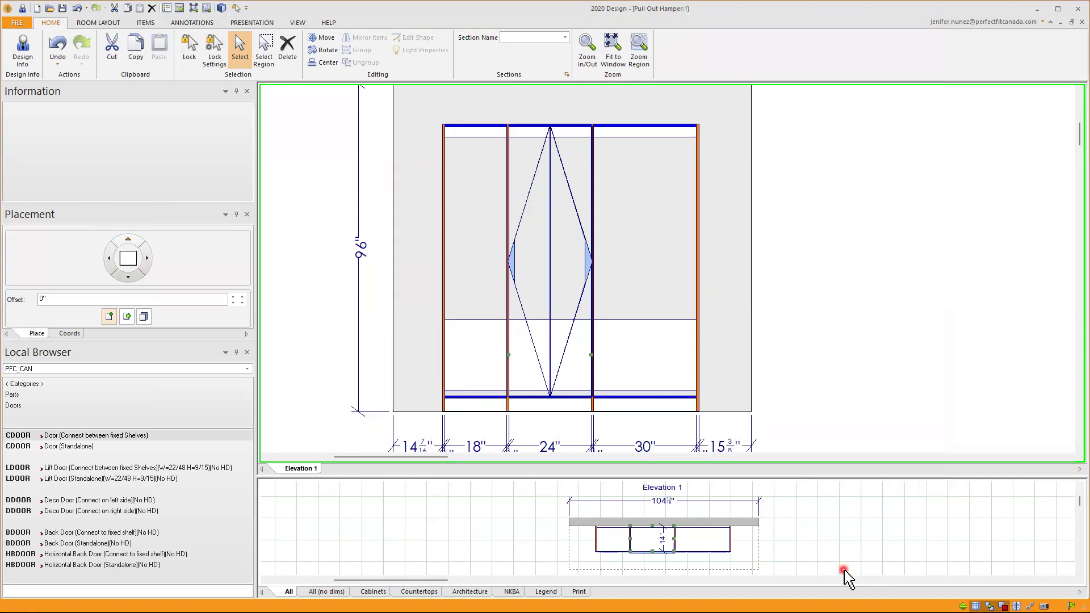
scroll(823, 557, "up", 1)
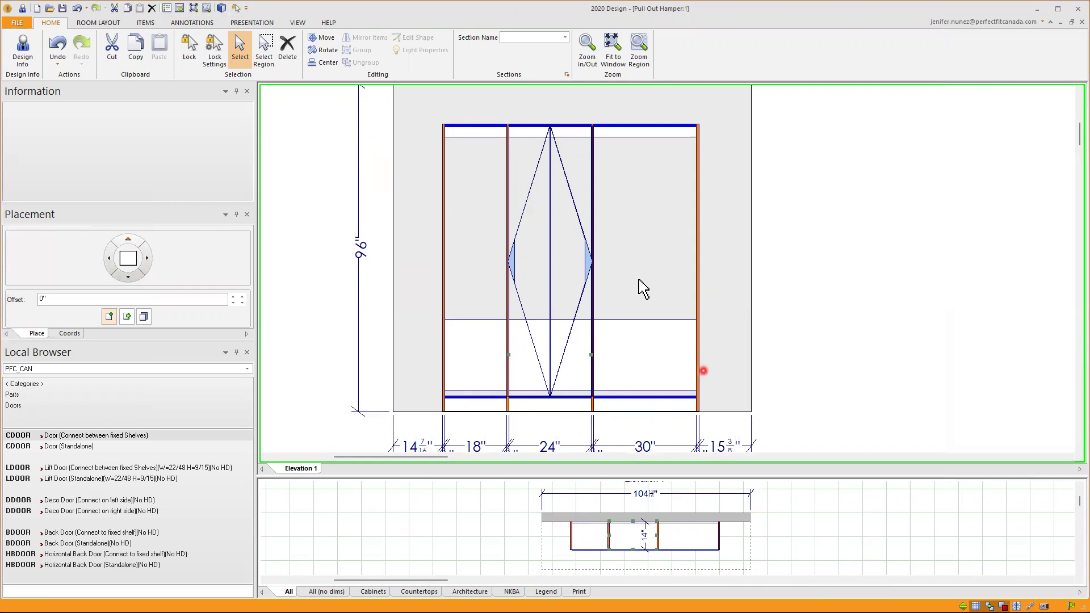
left_click(478, 363)
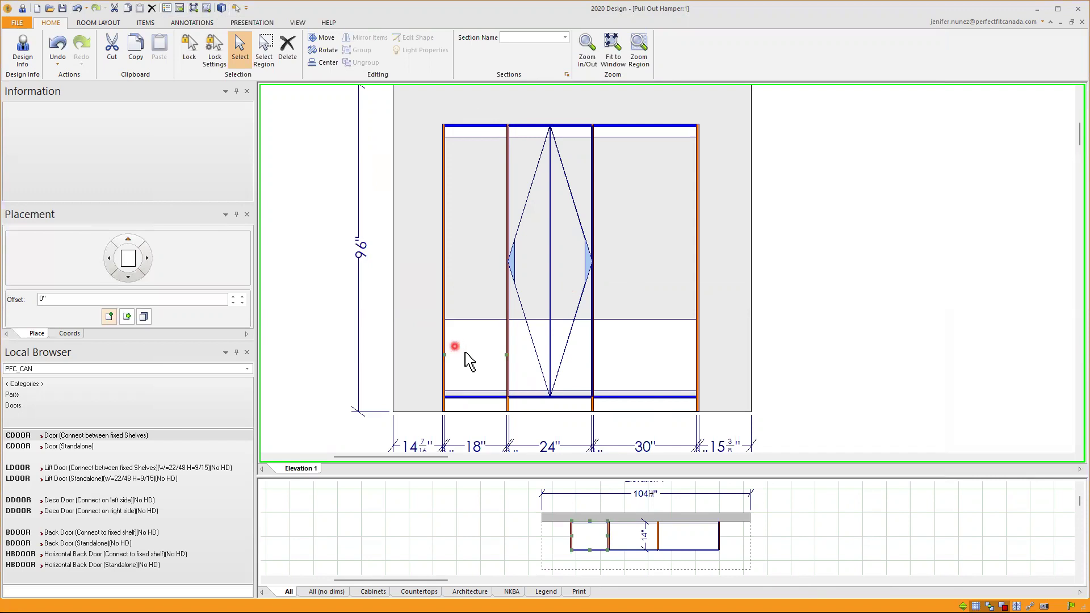
Step: Set the Accessory Finish of the HAMPPO hamper in the 24" section to Black in its features and options
mouse_move(478, 362)
right_click(584, 368)
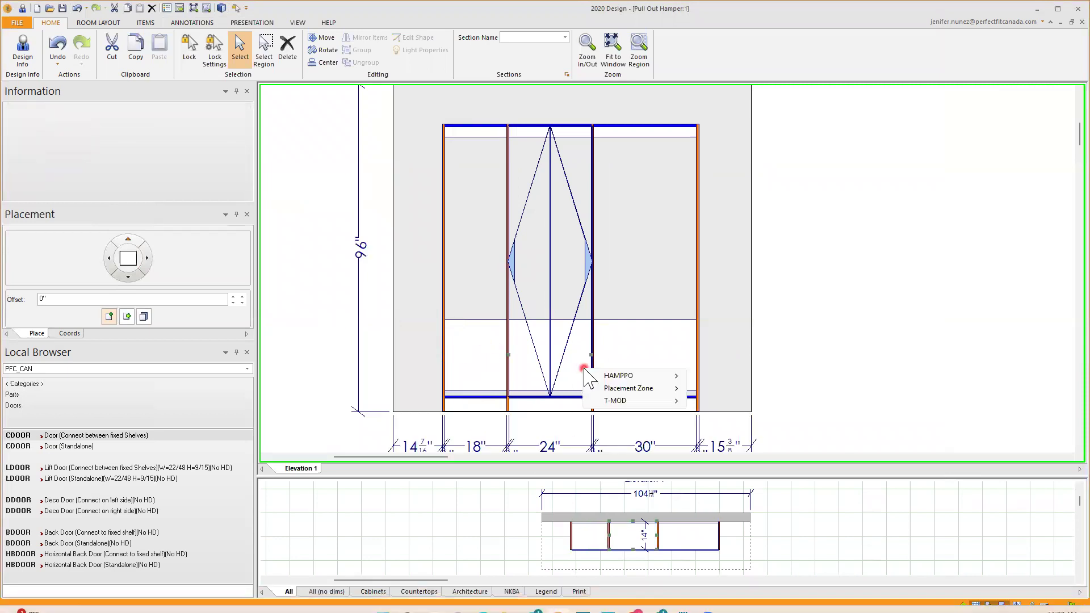
mouse_move(635, 378)
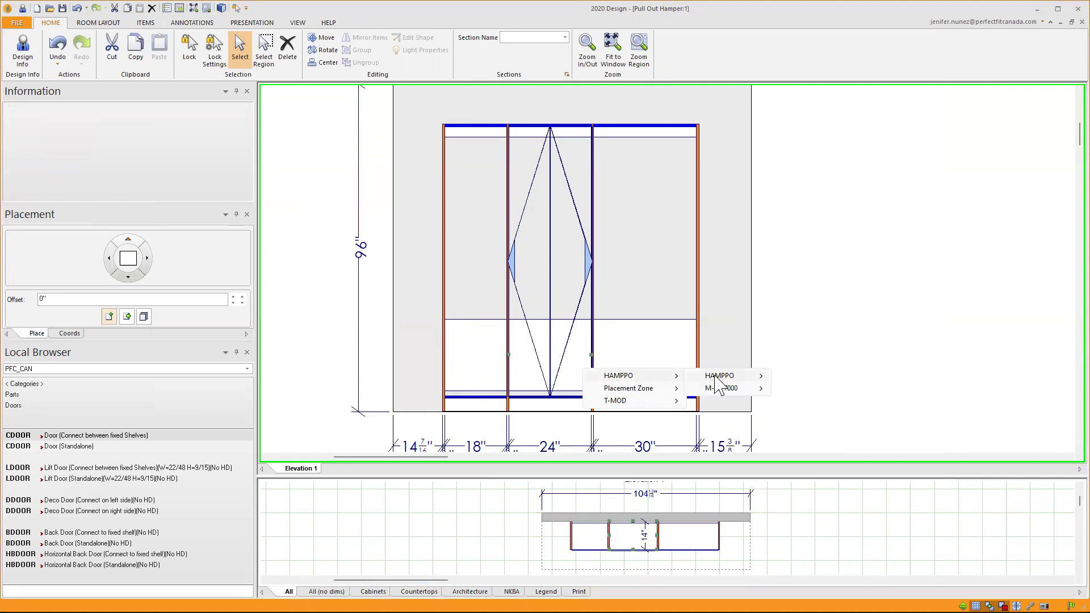
mouse_move(715, 377)
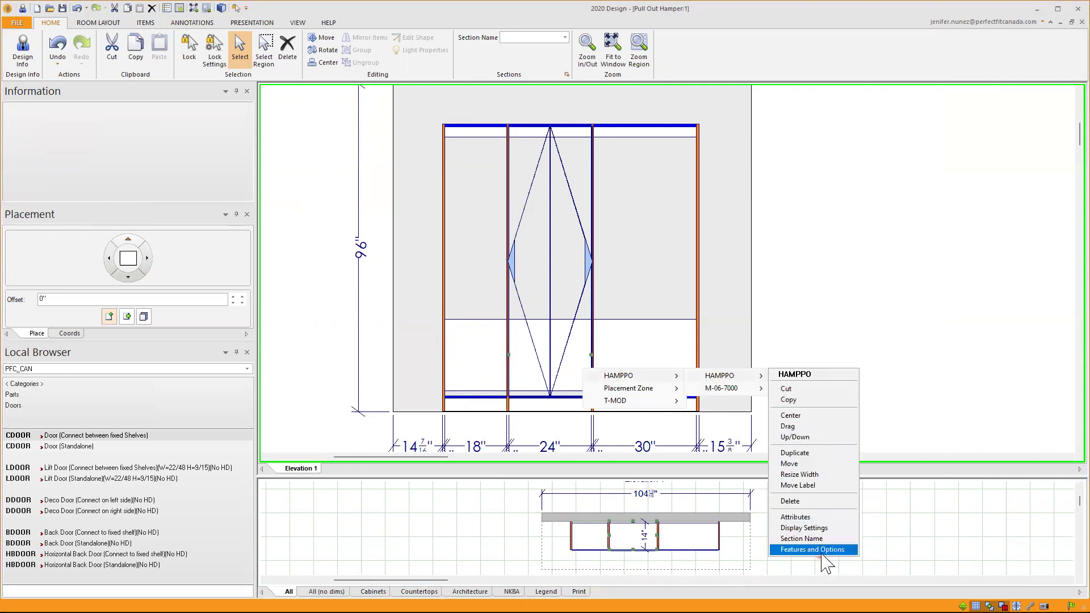
left_click(822, 551)
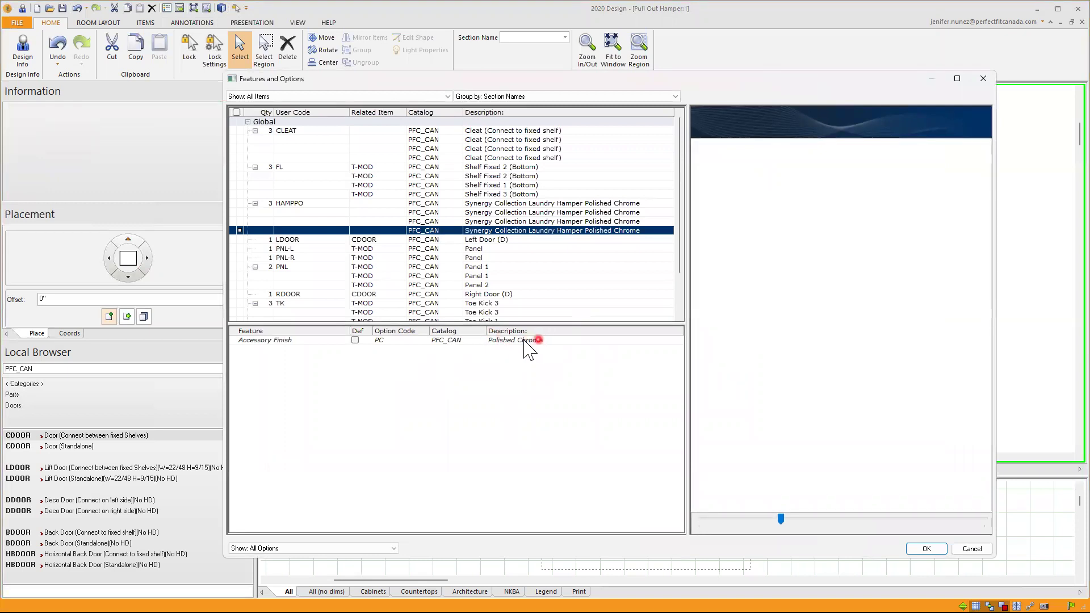
left_click(524, 340)
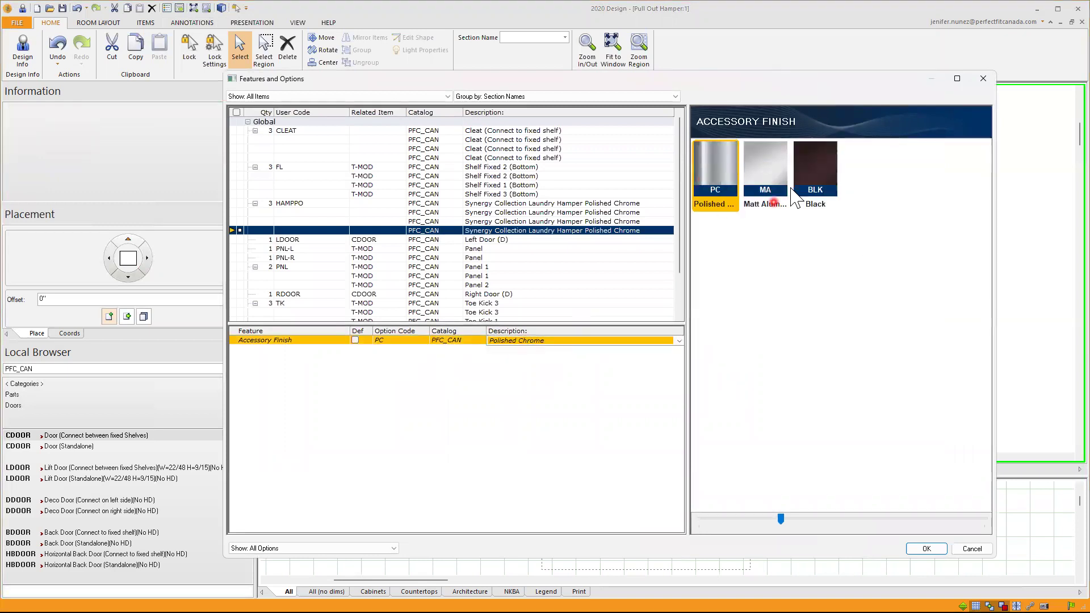
left_click(817, 168)
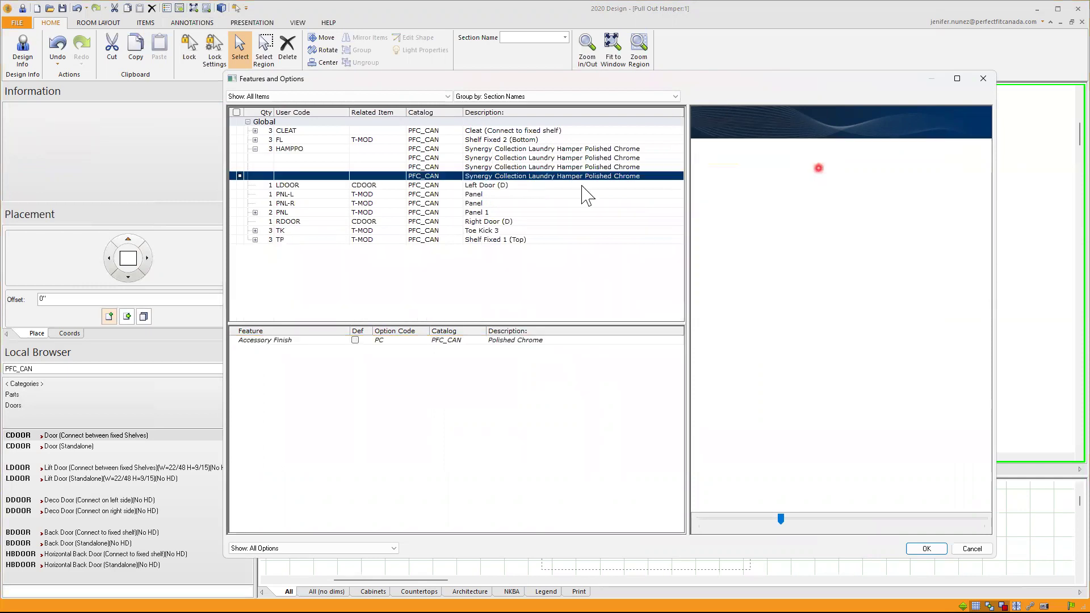
left_click(558, 342)
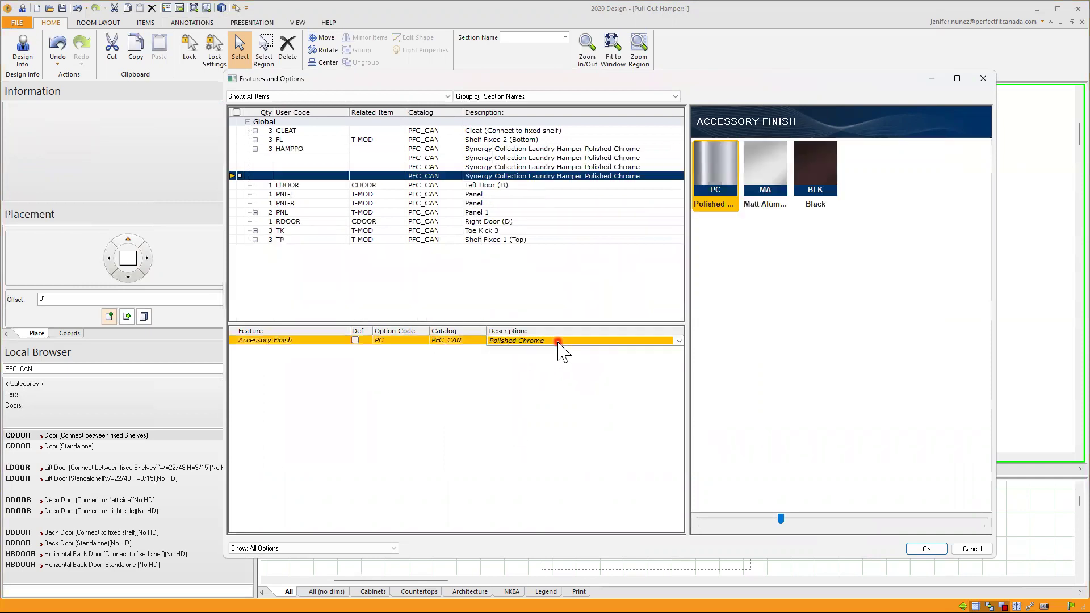
left_click(679, 340)
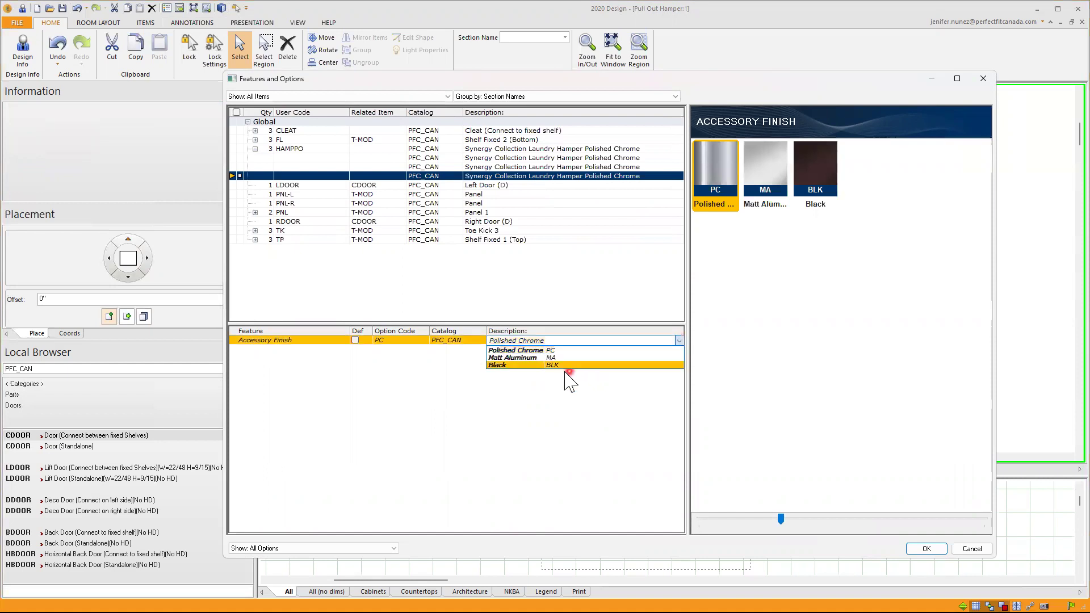
left_click(516, 366)
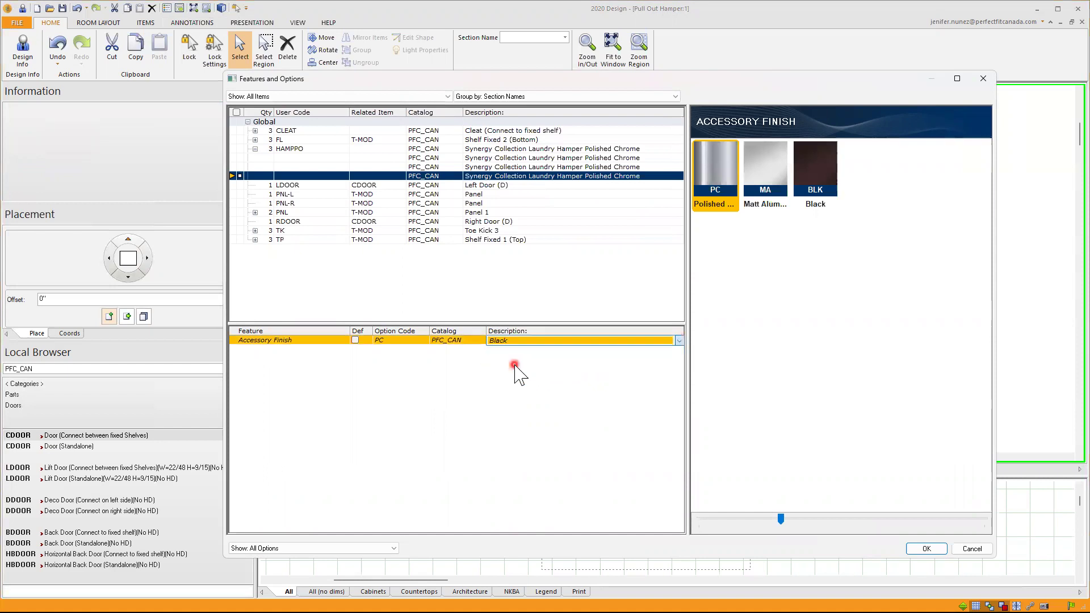
left_click(917, 549)
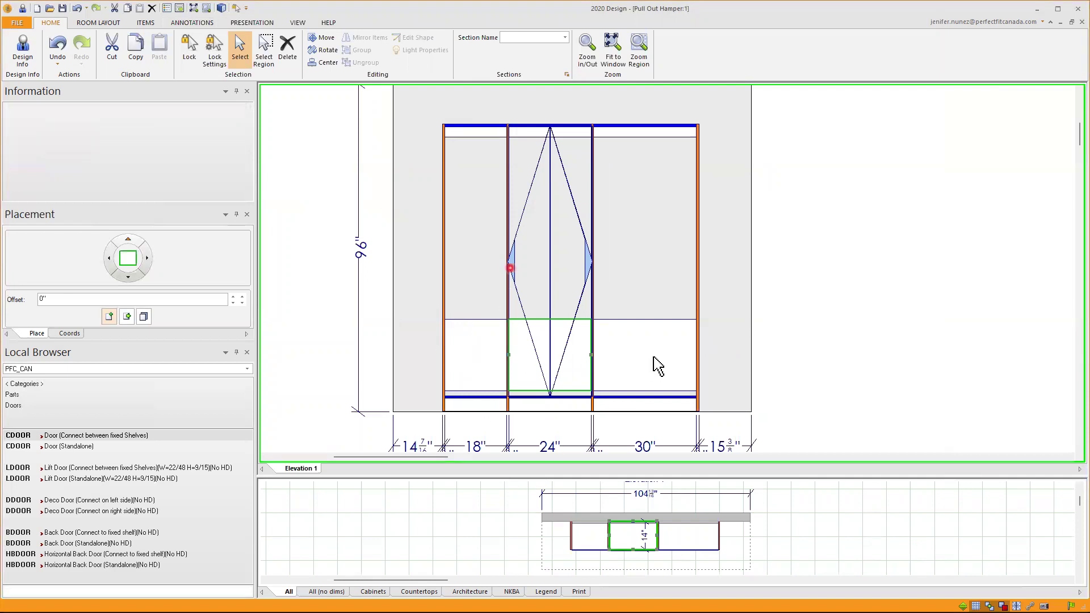
Step: Set the Accessory Finish of the HAMPPO hamper in the 30" section to Matt Aluminum in its features and options
right_click(638, 345)
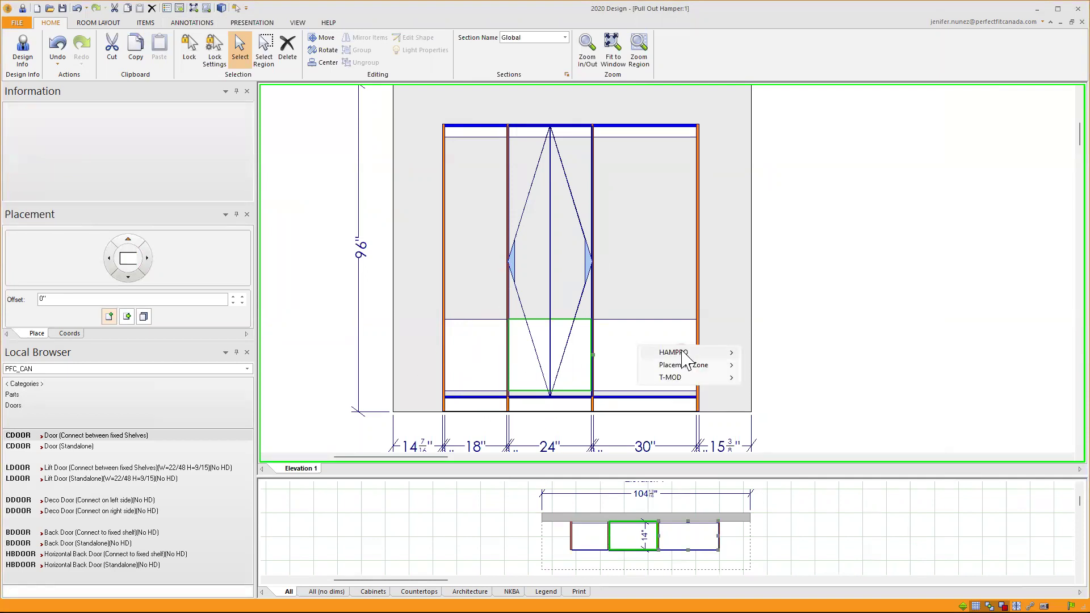
mouse_move(682, 352)
mouse_move(787, 353)
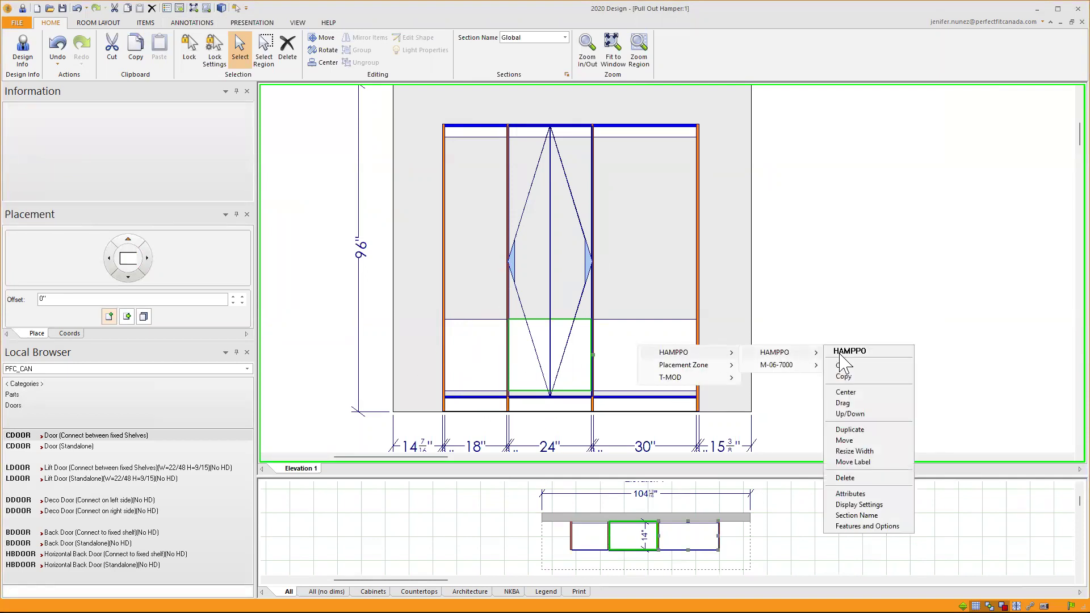
left_click(866, 522)
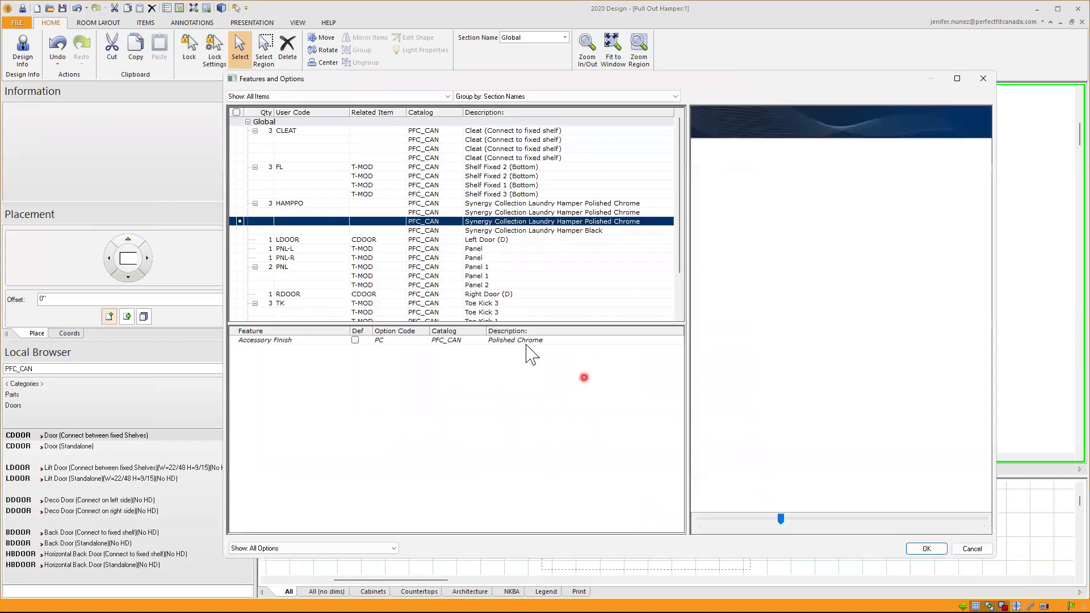
left_click(530, 340)
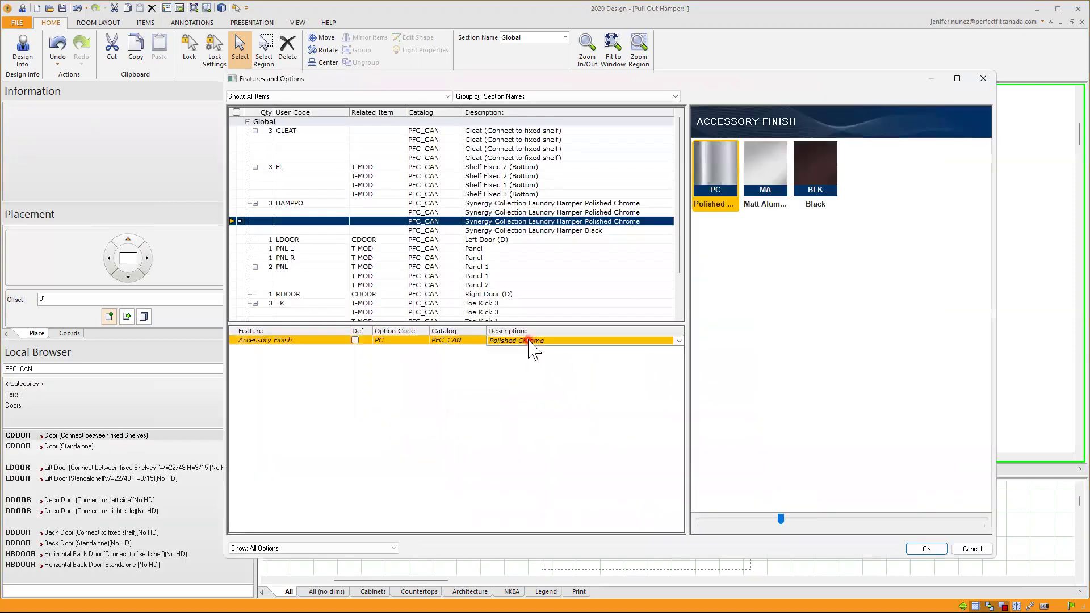
left_click(766, 162)
left_click(925, 548)
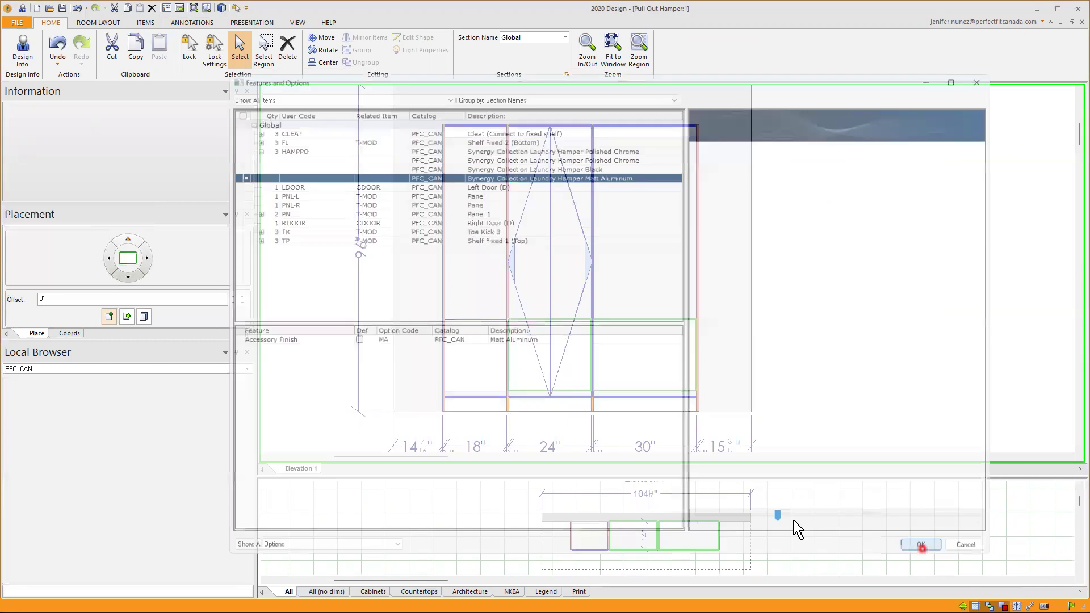
left_click(778, 288)
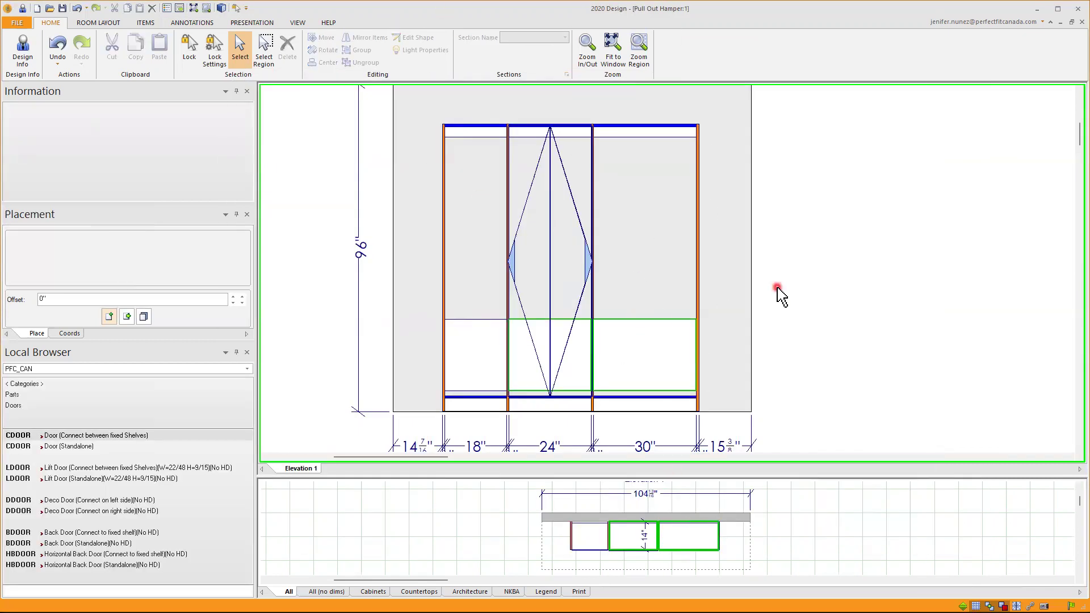
Step: Set Open door (1) to 90 in the attributes of the CDOOR door pair in the 24" section
right_click(515, 269)
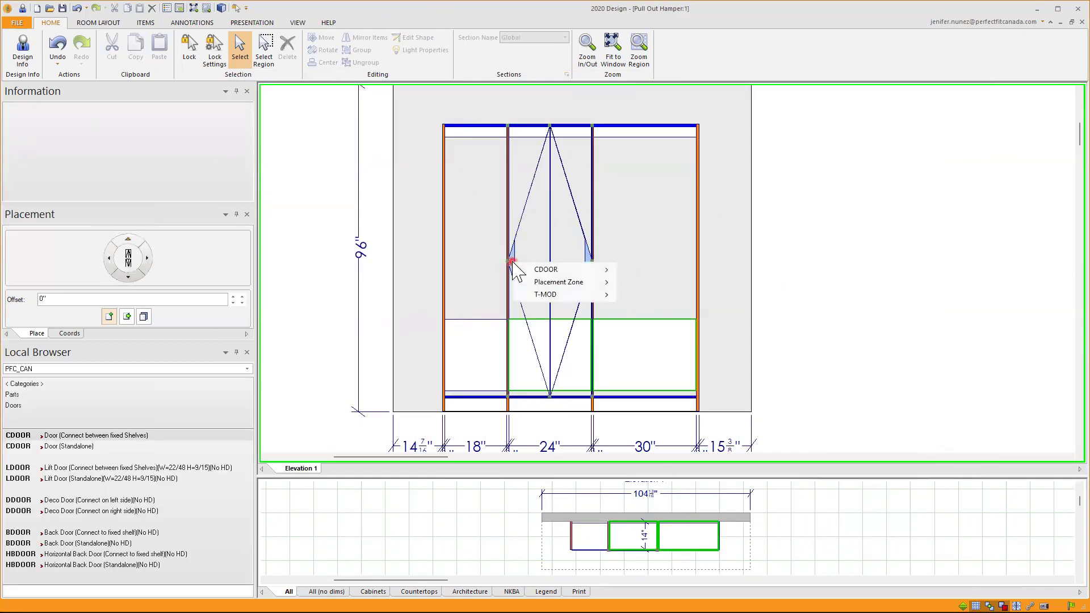
mouse_move(583, 270)
mouse_move(646, 270)
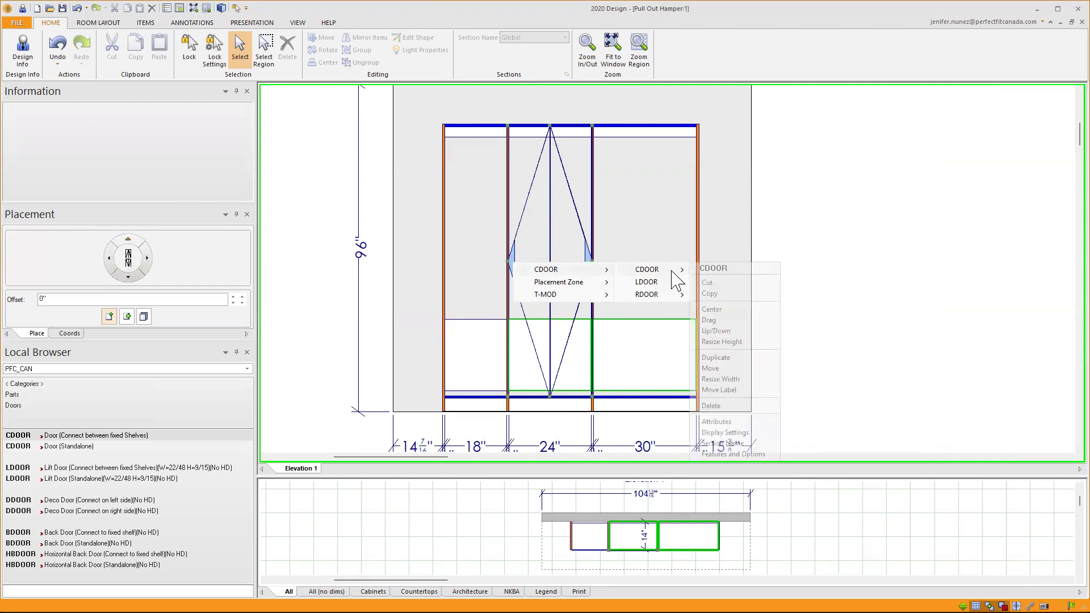
left_click(722, 423)
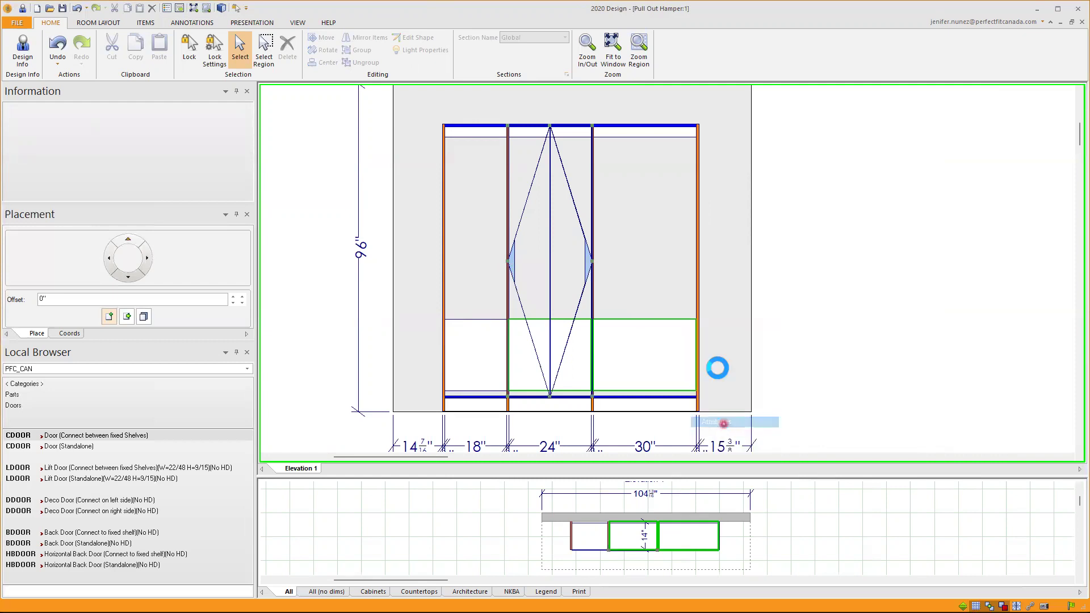
left_click(392, 26)
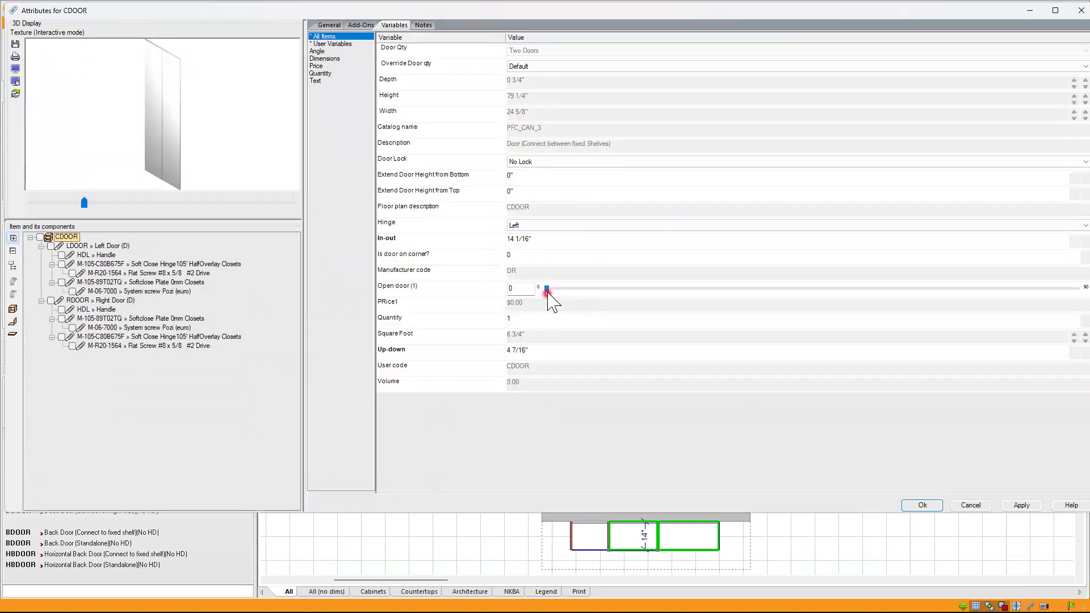
left_click_drag(547, 289, 1073, 291)
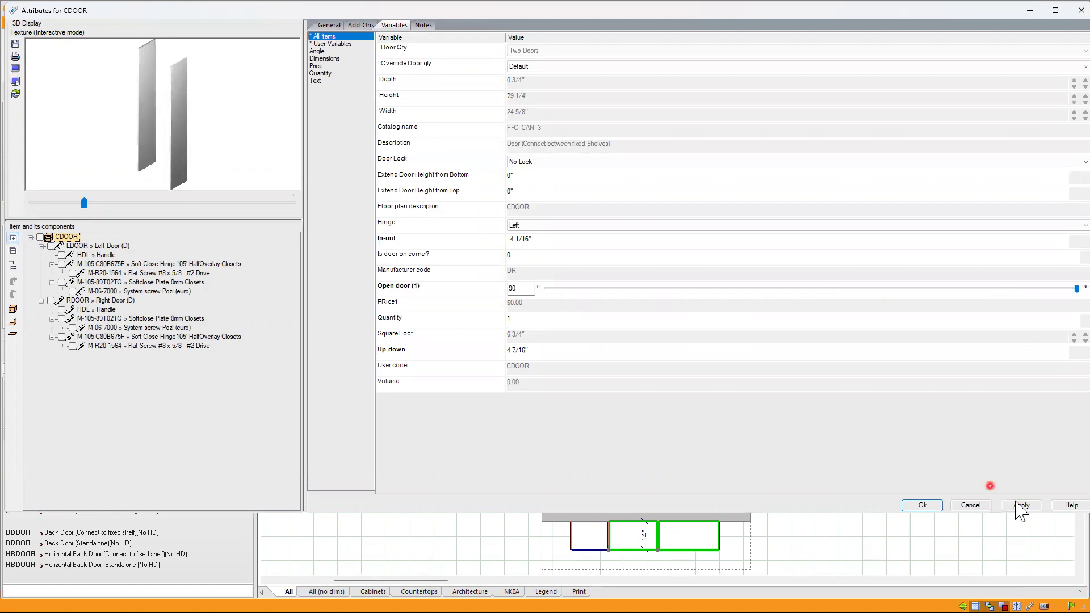
left_click(925, 506)
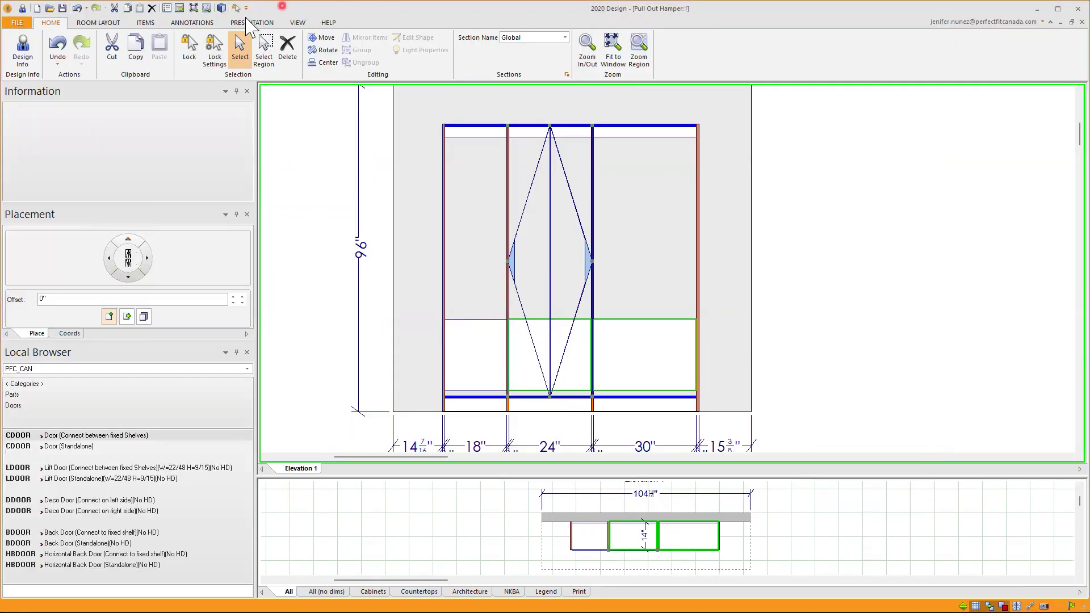
Step: Open the closet in the 2020 Rendering Module and examine the three hampers and their finishes from several angles and up close
left_click(221, 8)
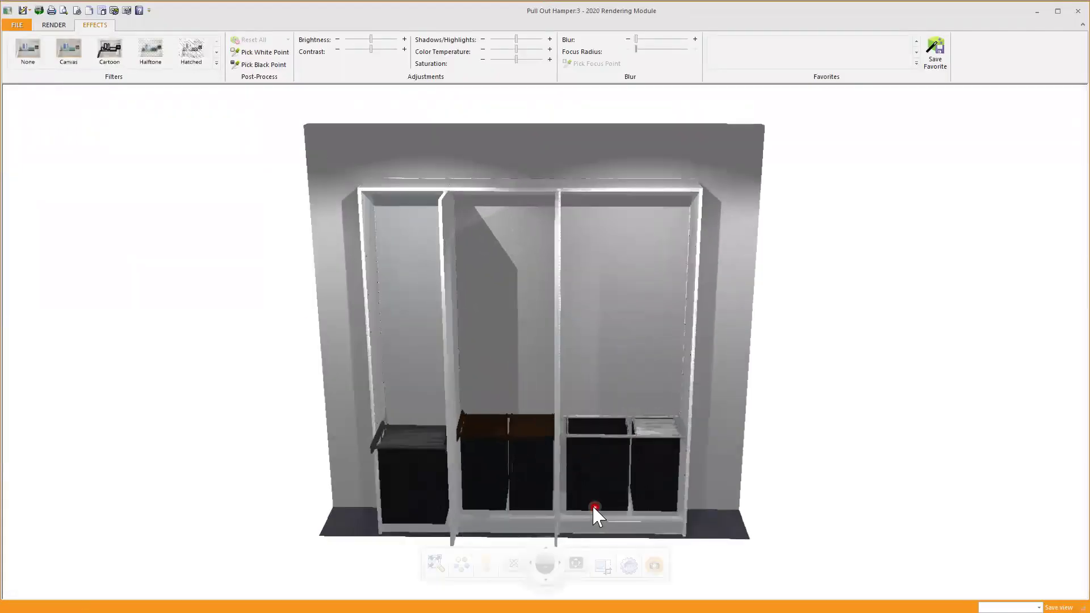
left_click_drag(594, 505, 608, 368)
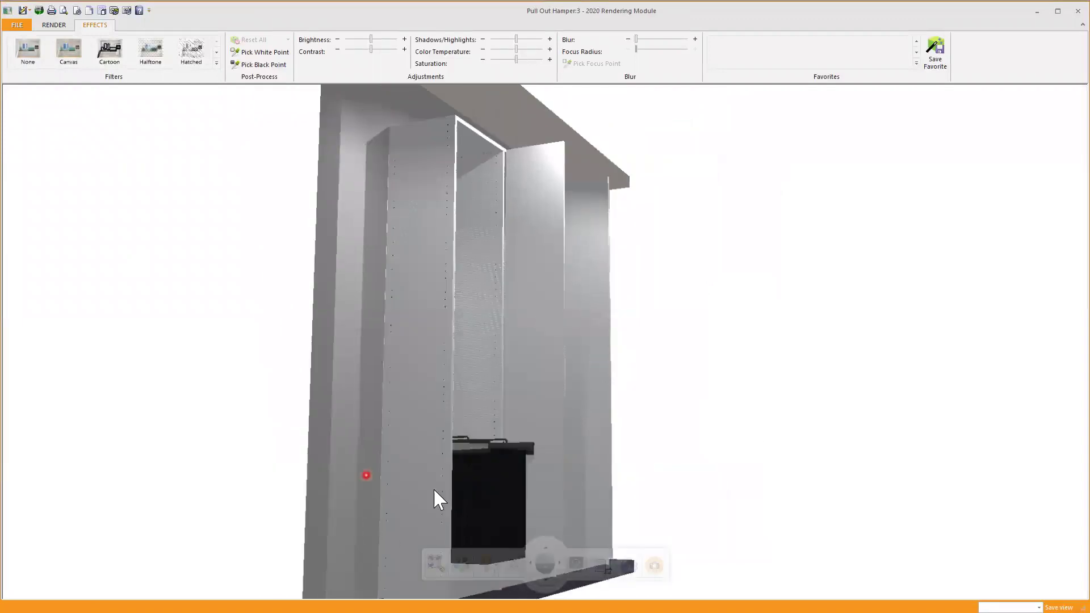
left_click_drag(533, 438, 512, 451)
scroll(571, 471, "up", 3)
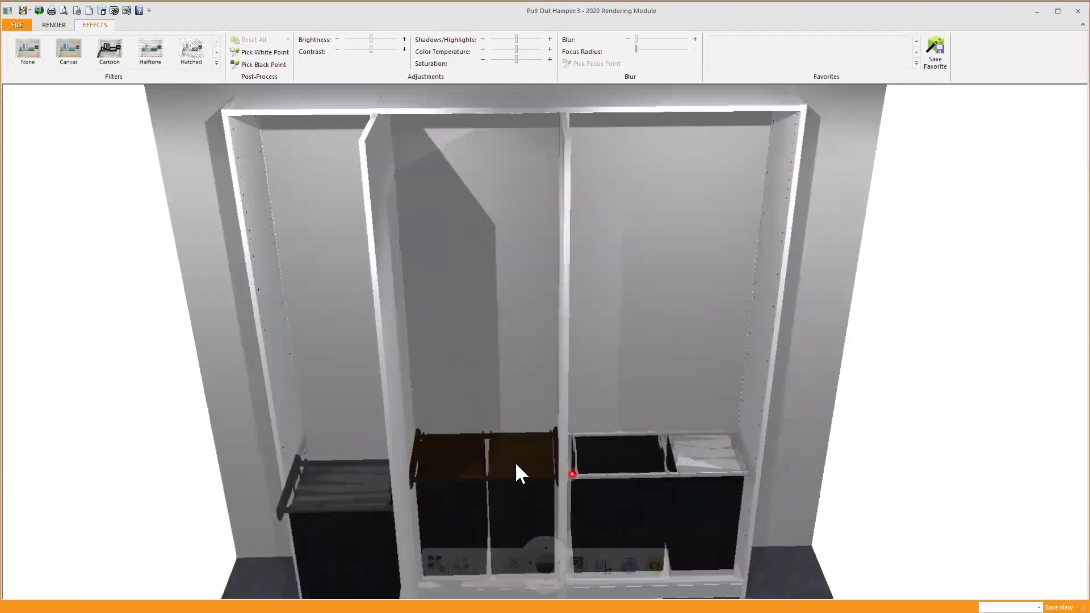
left_click_drag(515, 468, 671, 471)
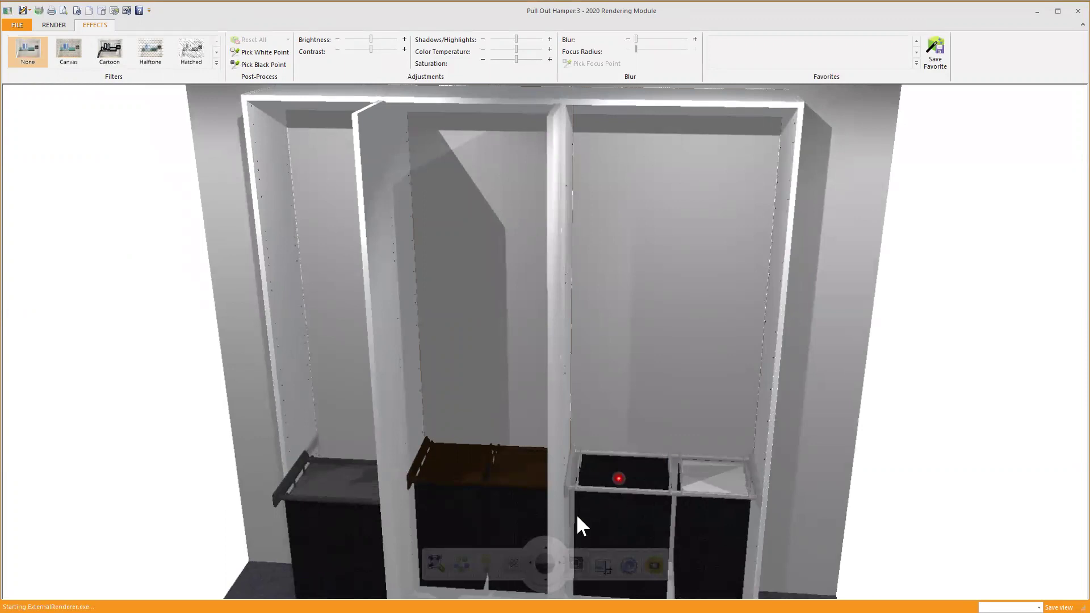
left_click(546, 580)
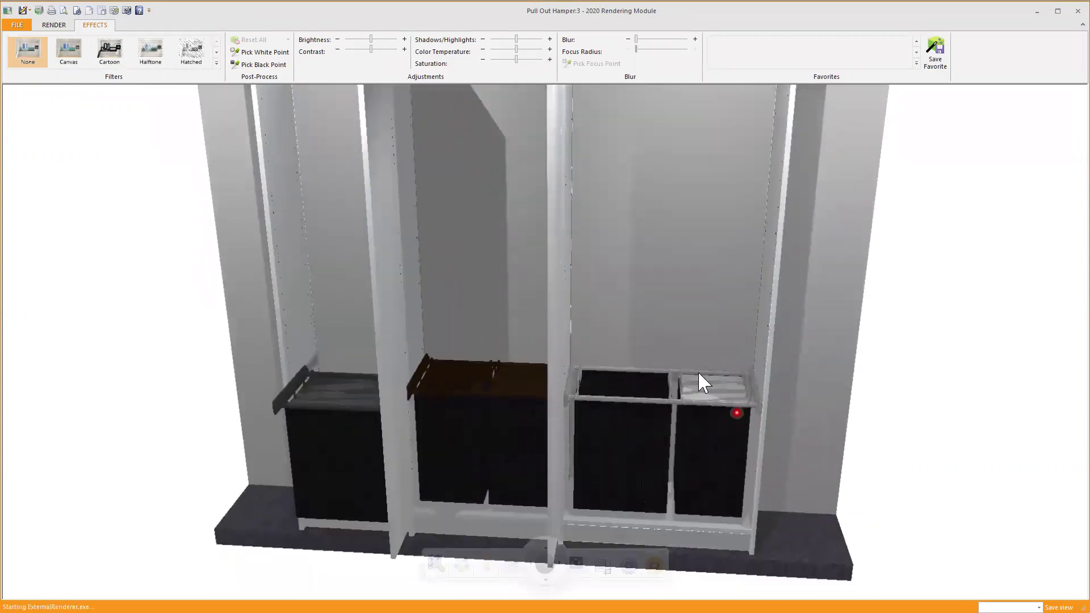
left_click(741, 398)
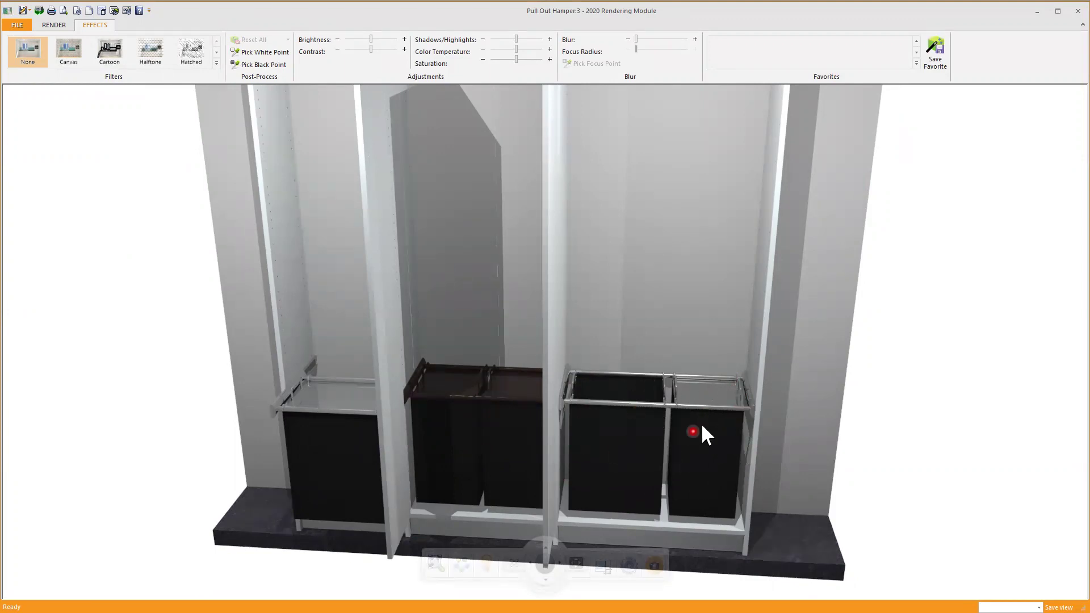
scroll(643, 445, "down", 5)
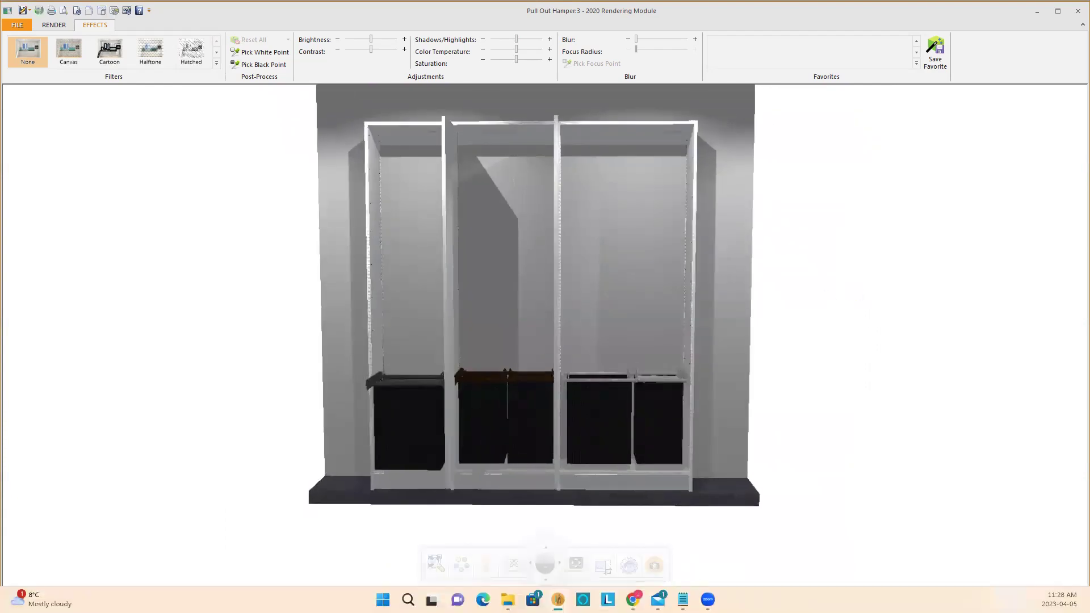
Step: Switch back to 2020 Design and examine the graphical and non-graphical Pull-out accessories in the PFC_CAN catalog down to the laundry hampers
mouse_move(558, 600)
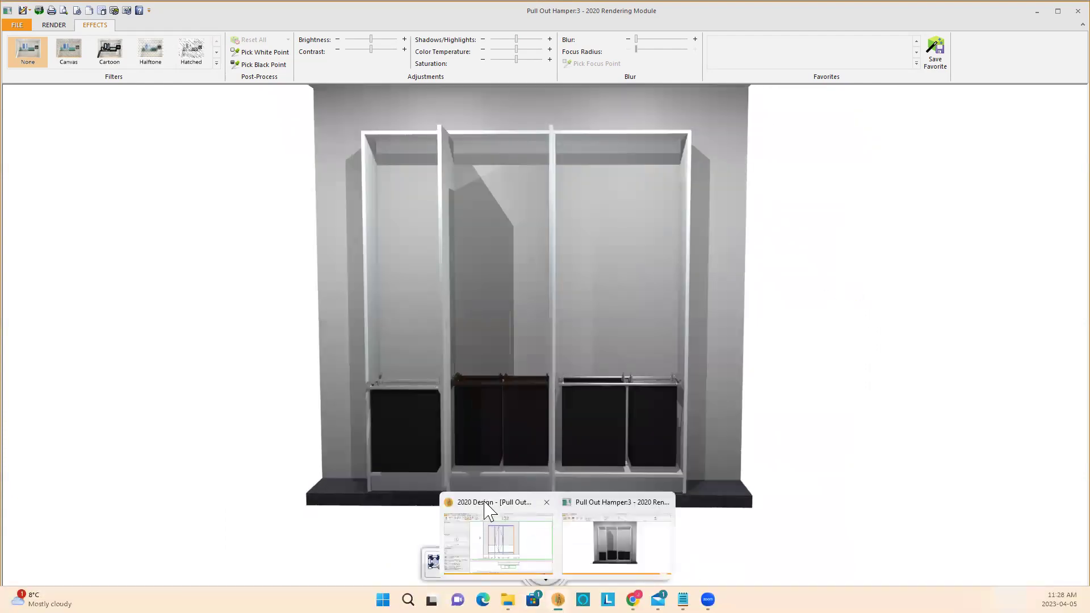
left_click(488, 511)
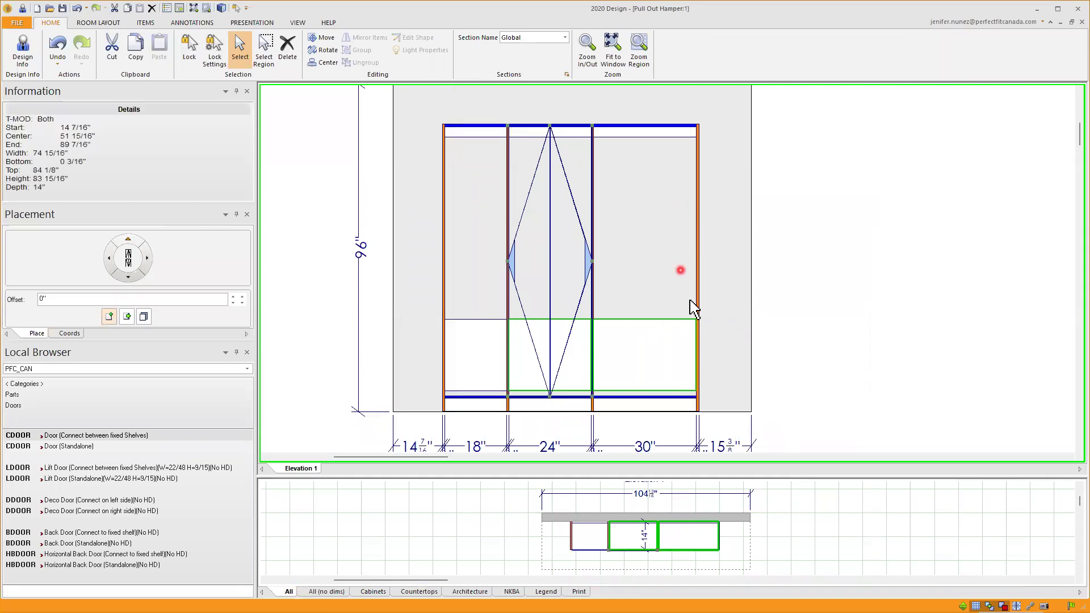
scroll(814, 320, "down", 1)
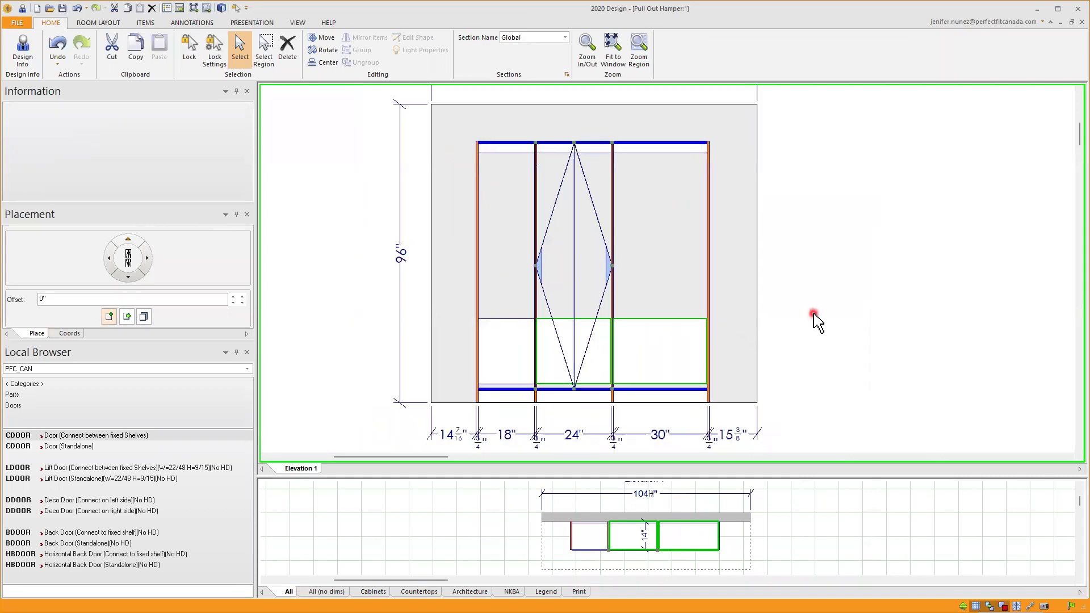
left_click(51, 386)
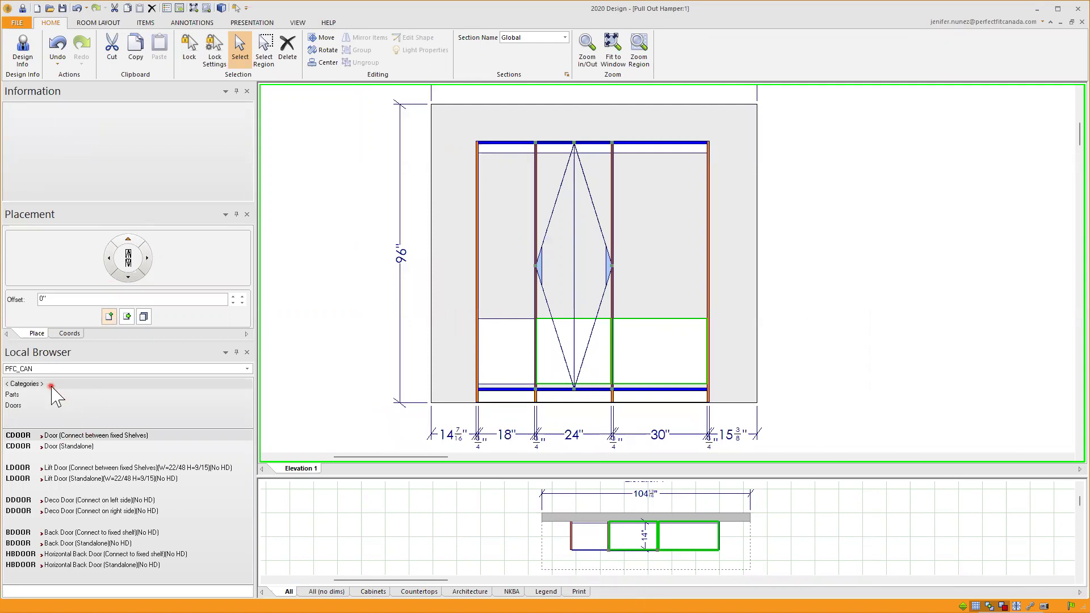
left_click(24, 467)
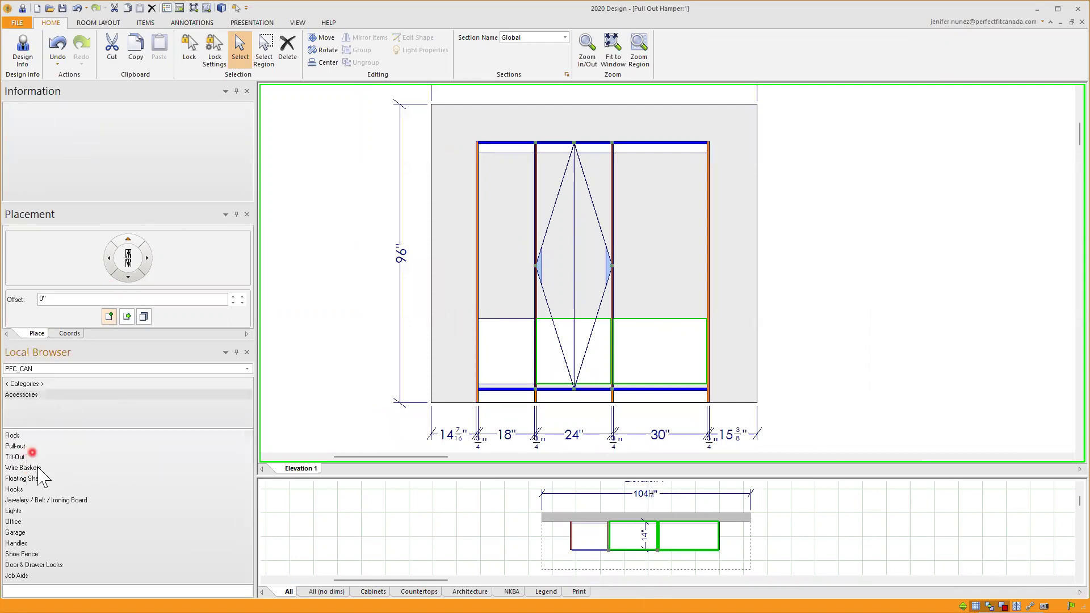
left_click(17, 446)
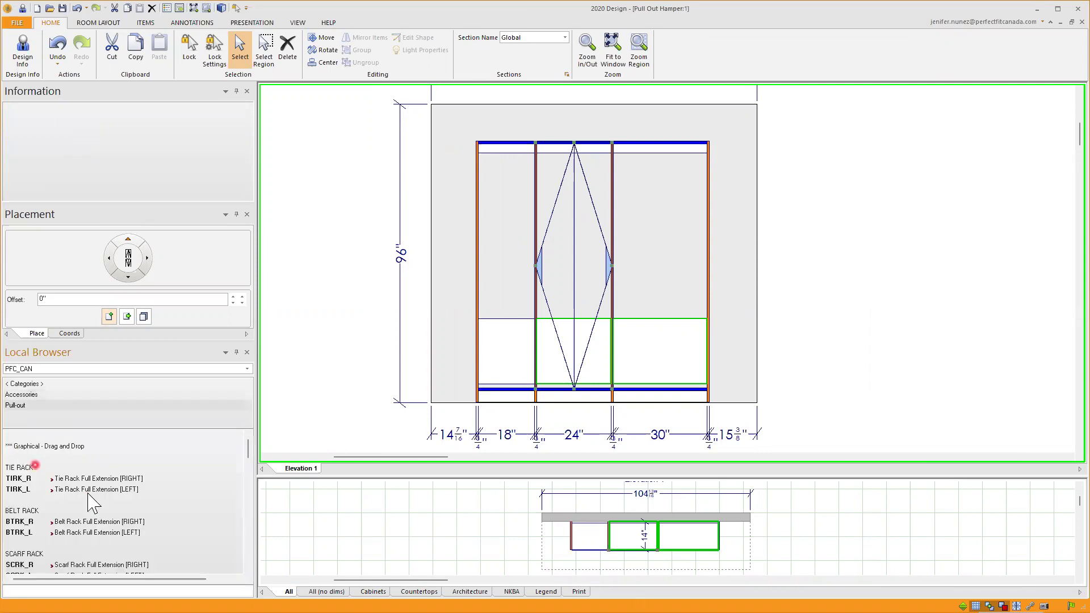
scroll(85, 457, "down", 3)
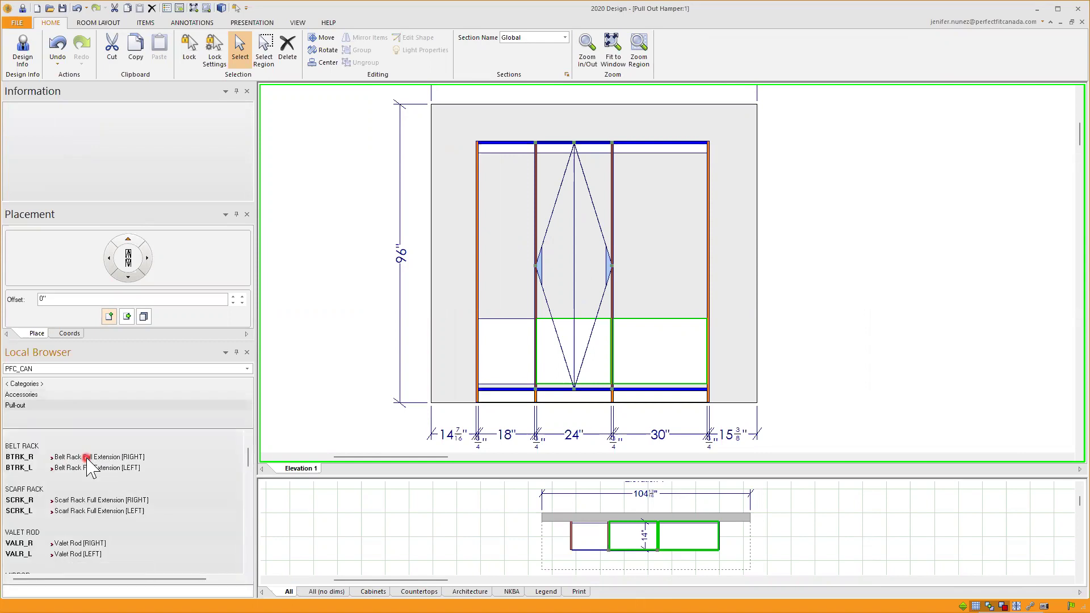
scroll(114, 492, "down", 3)
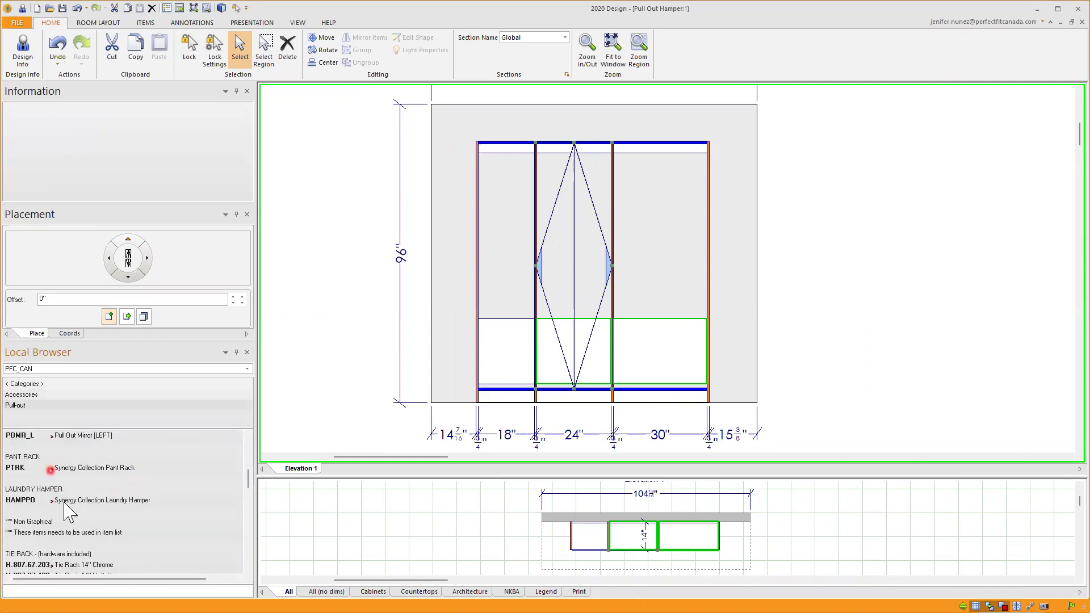
left_click(642, 354)
scroll(147, 483, "down", 2)
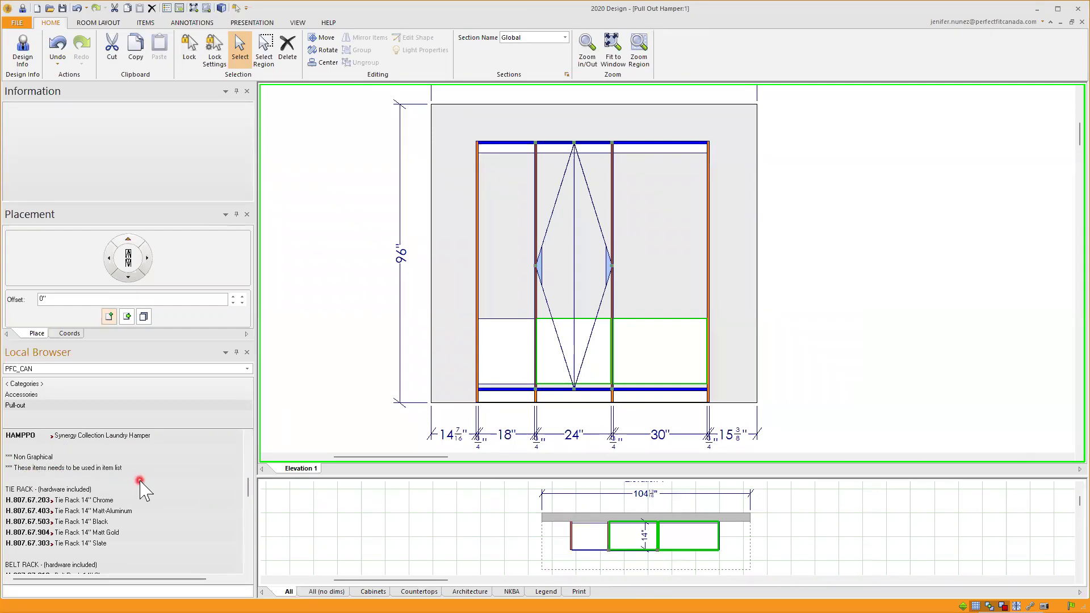
scroll(140, 481, "down", 2)
scroll(140, 482, "down", 10)
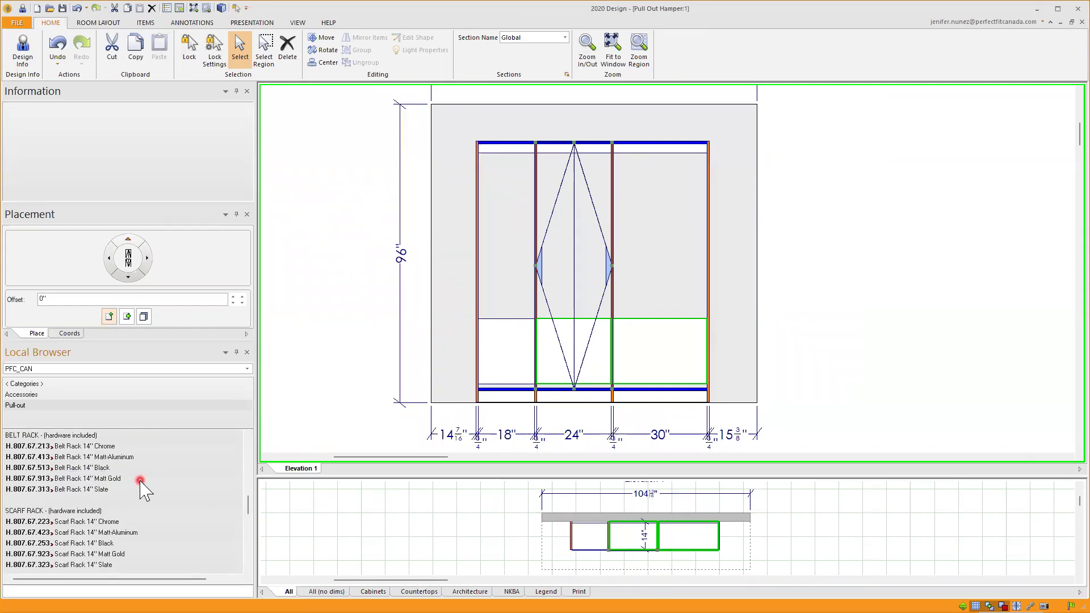
scroll(140, 482, "down", 5)
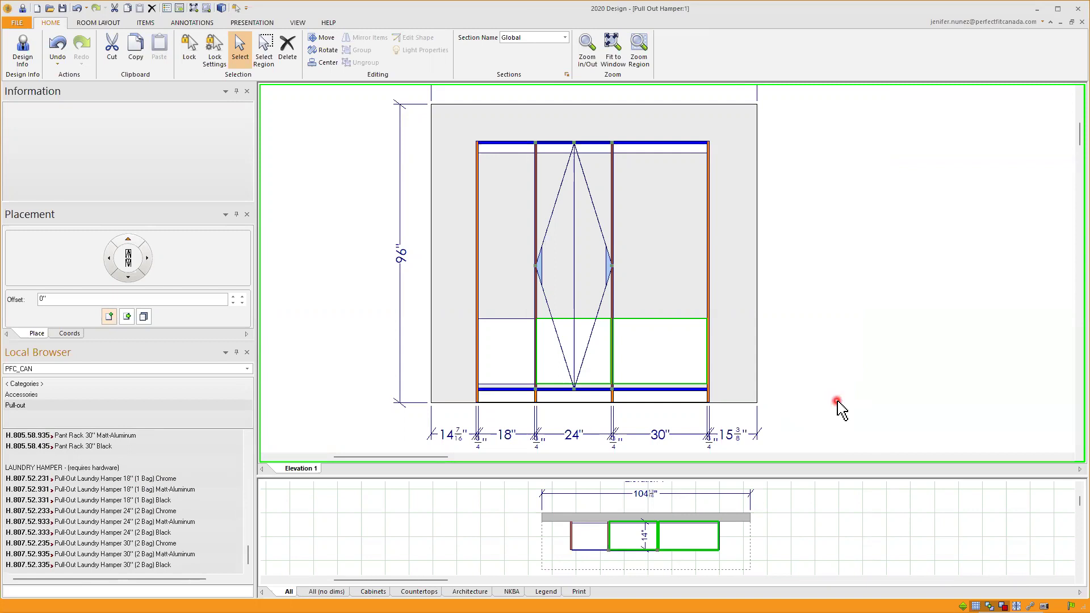
Step: Show the design's item list and open its Accessories & Extra Cost list
right_click(837, 402)
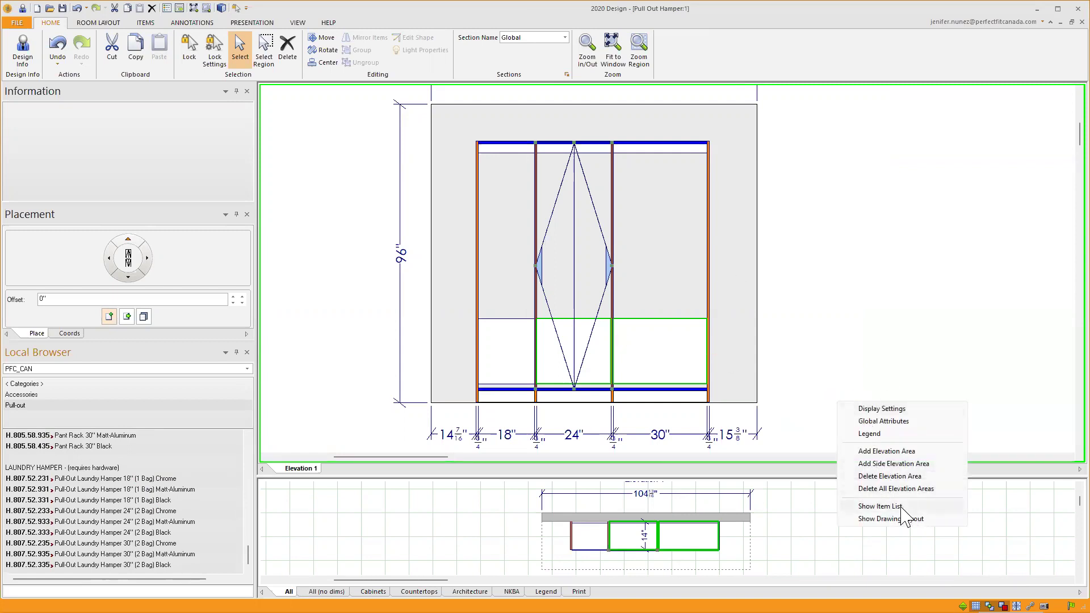
right_click(856, 245)
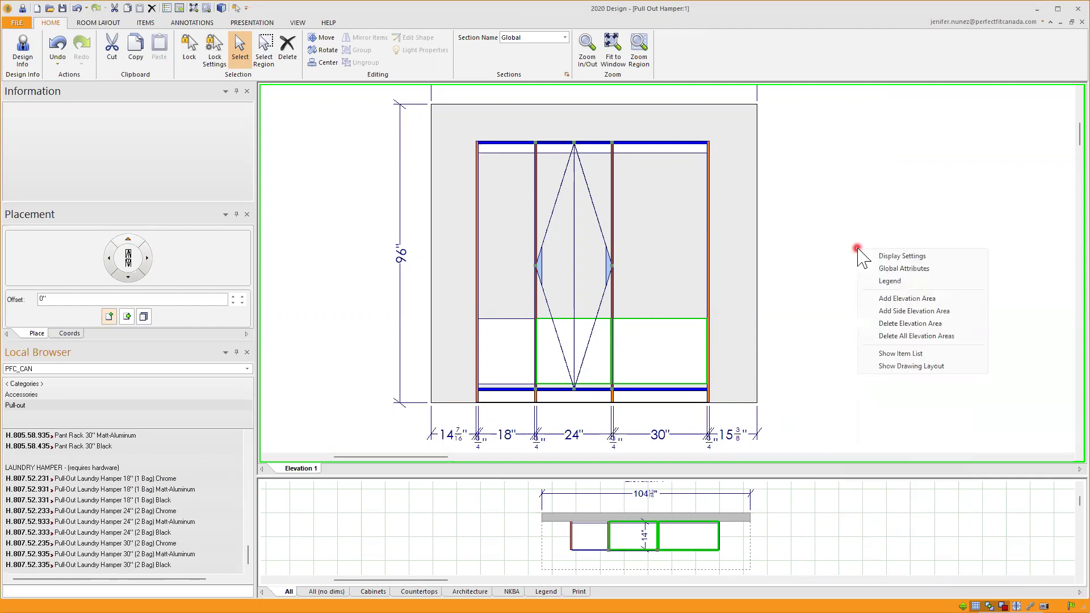
left_click(903, 354)
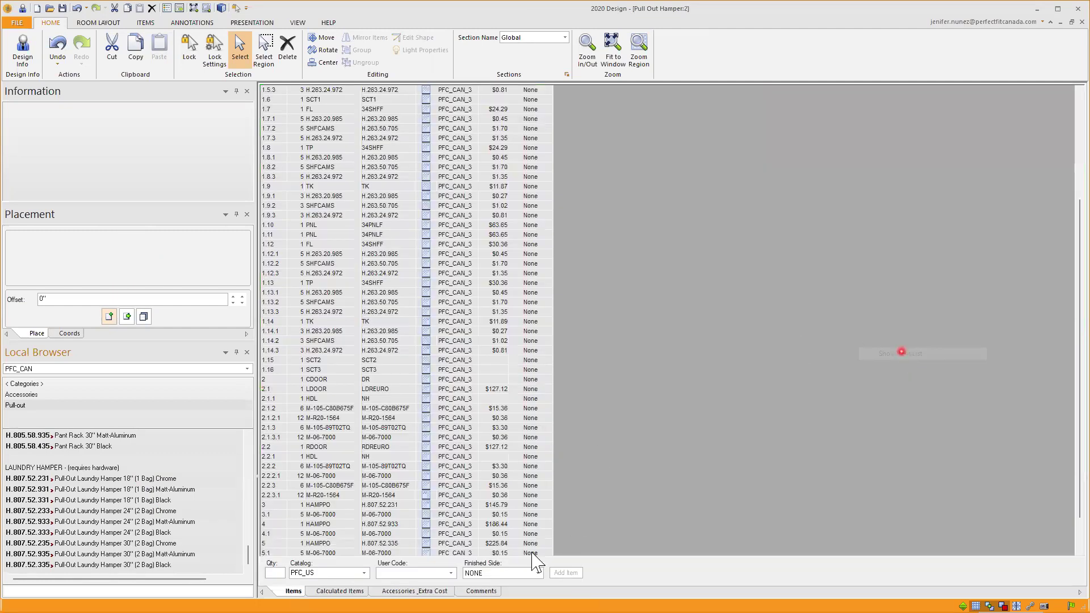
left_click(502, 591)
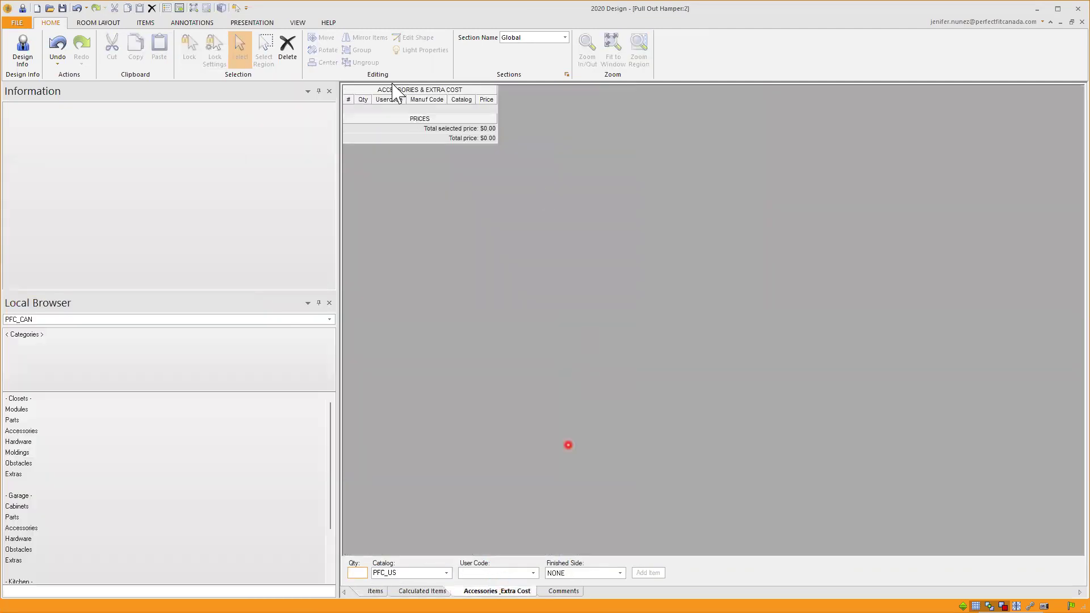
Step: Add one Pull-Out Laundry Hamper 24" (2 Bag) Chrome, H.807.52.233, from the Pull-out accessories to the Accessories & Extra Cost list
double_click(21, 431)
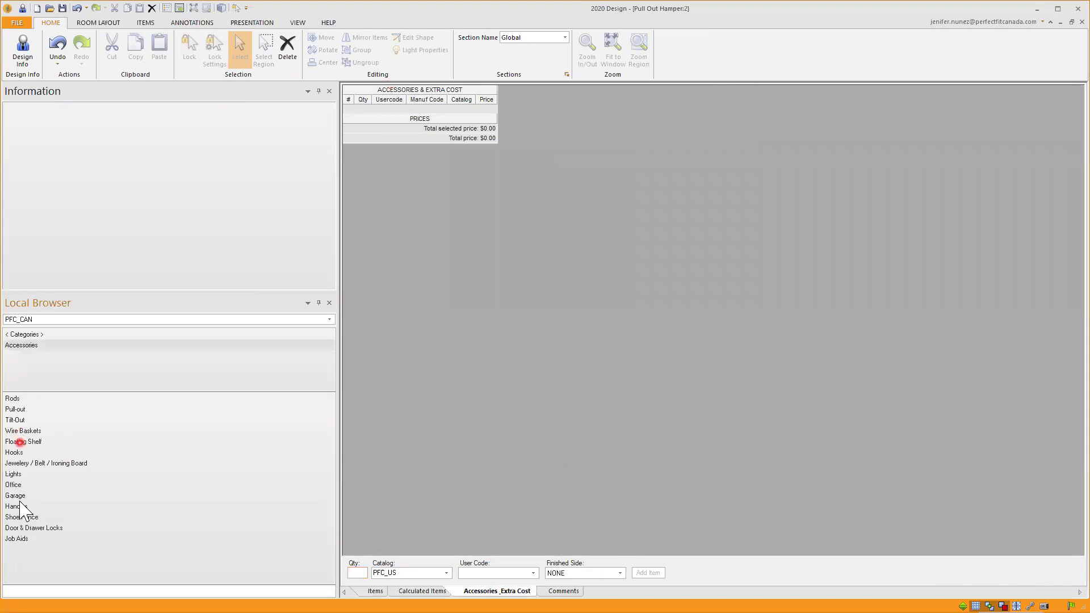
double_click(15, 409)
left_click(104, 489)
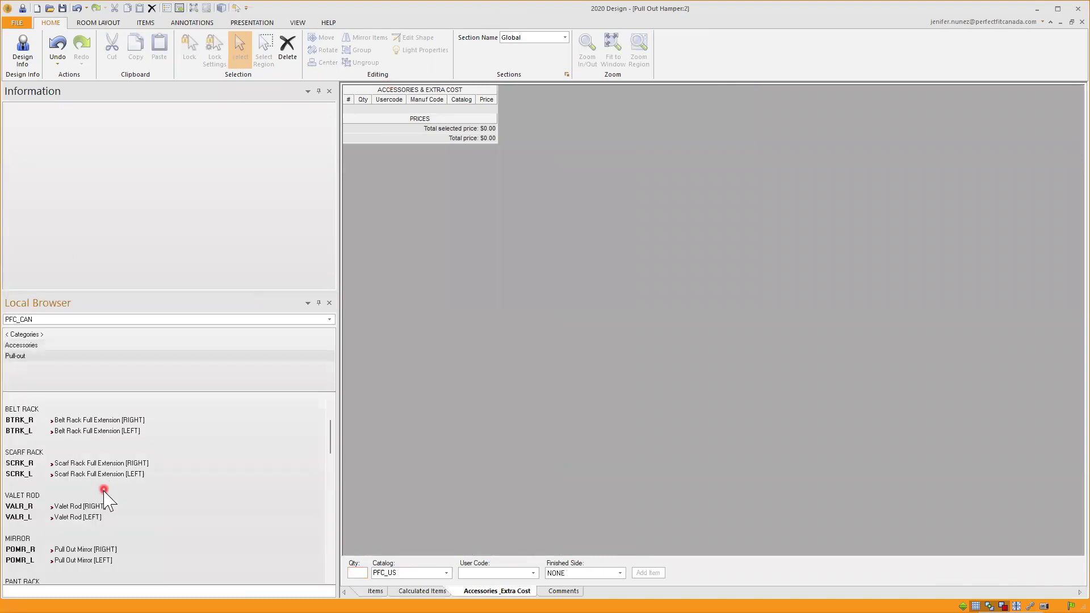
scroll(105, 494, "down", 9)
scroll(88, 454, "up", 4)
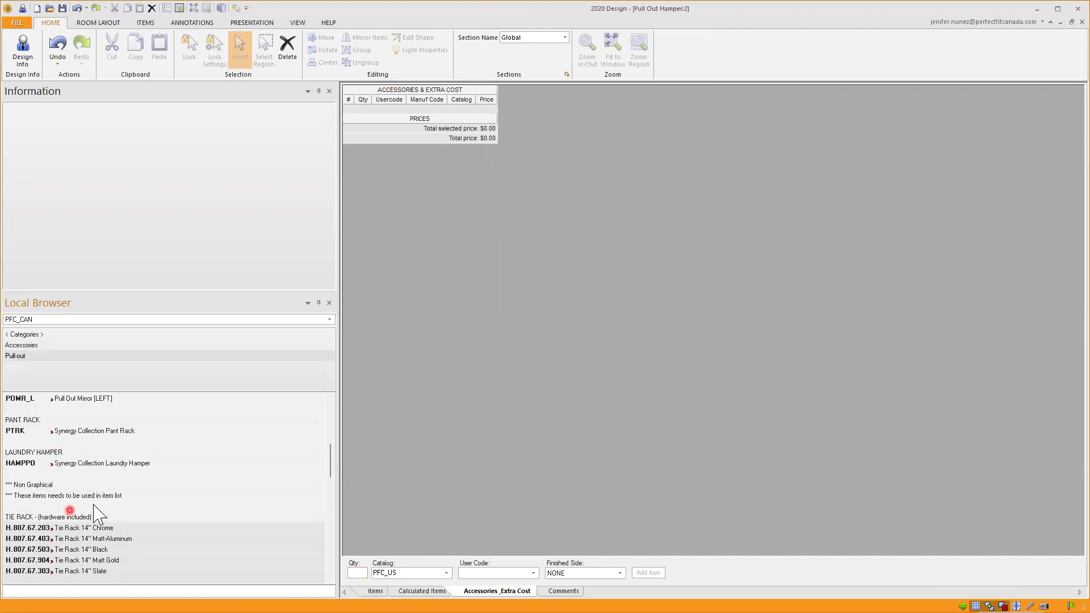
scroll(99, 514, "down", 5)
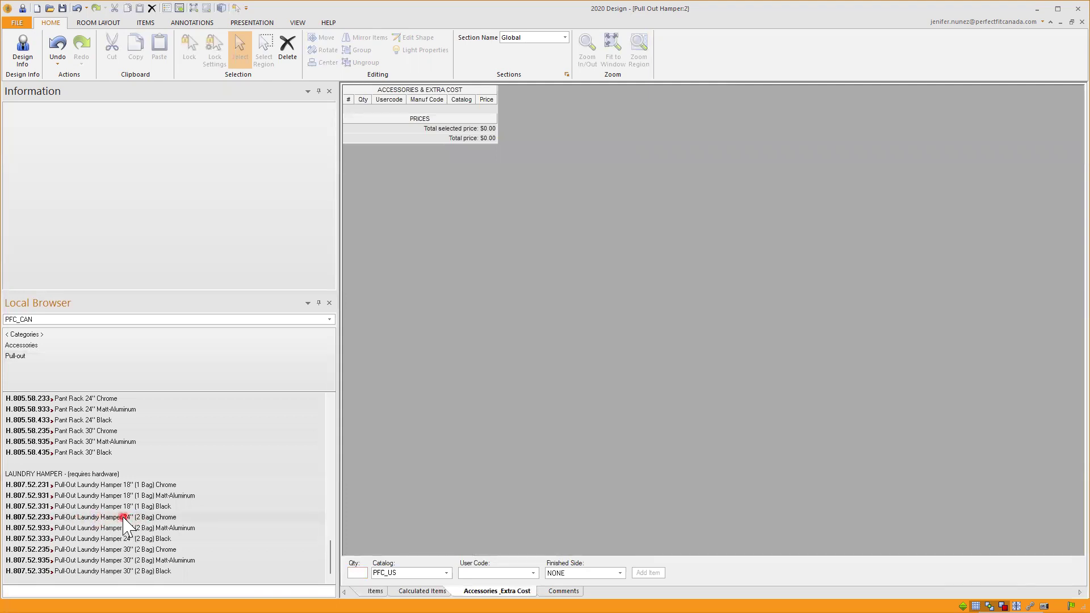
left_click_drag(123, 521, 488, 437)
left_click_drag(482, 301, 483, 302)
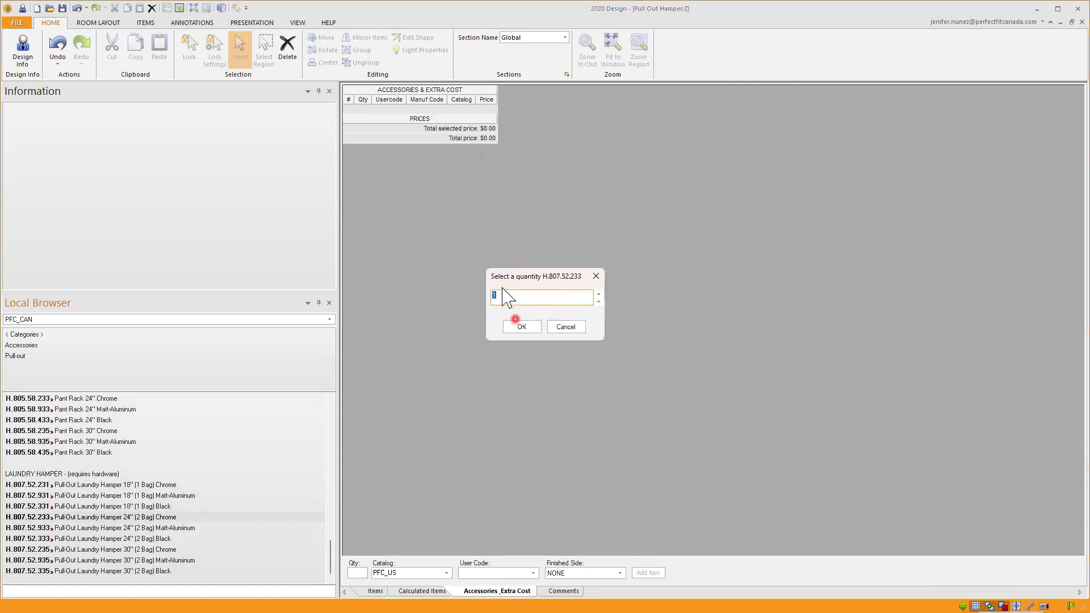
left_click(521, 327)
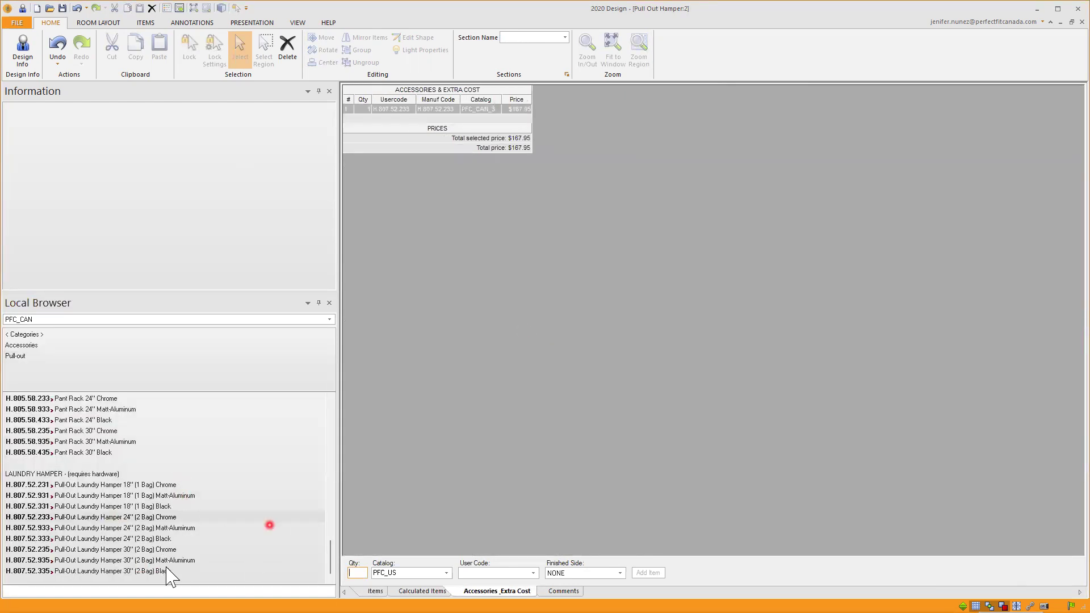
Step: Add one Pull-Out Laundry Hamper 30" (2 Bag) Black, H.807.52.335, to the Accessories & Extra Cost list
left_click(121, 562)
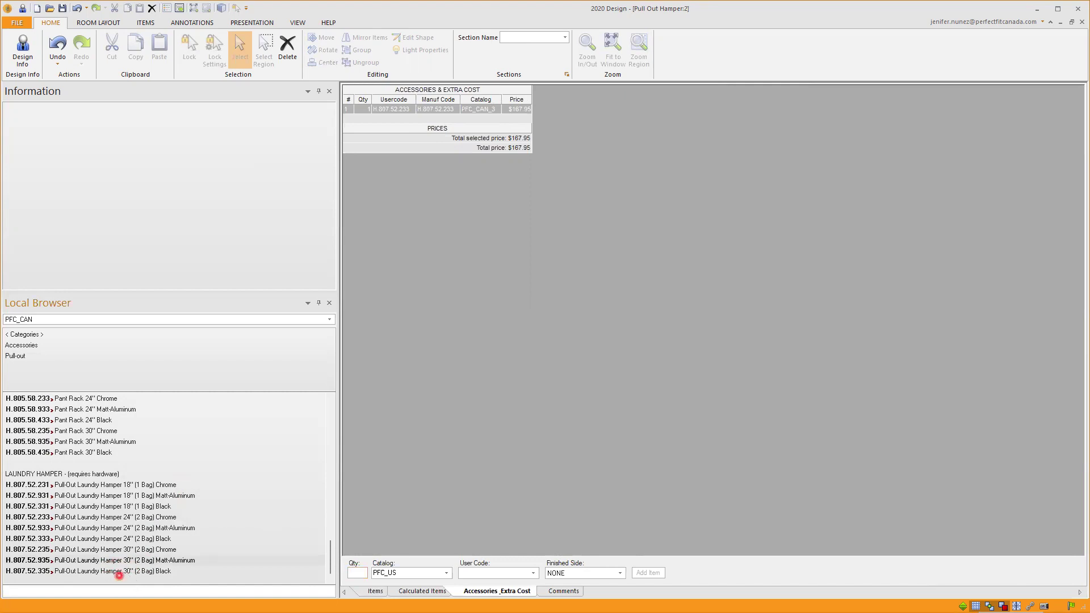
left_click_drag(120, 572, 458, 335)
left_click(523, 327)
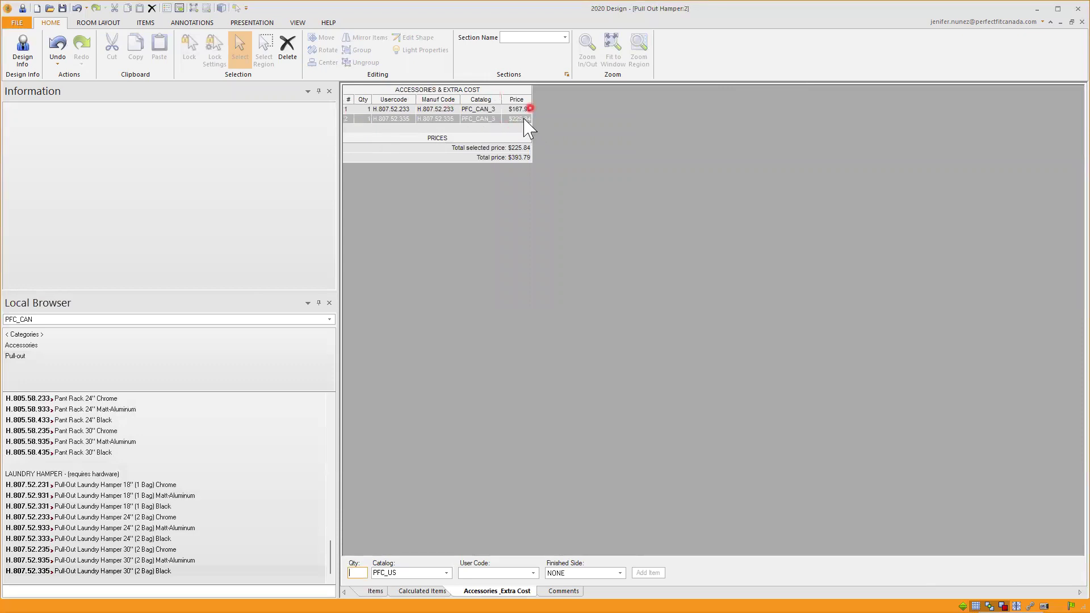
Step: Return from the item list to the design and view the closet from the front in the 2020 Rendering Module
right_click(540, 366)
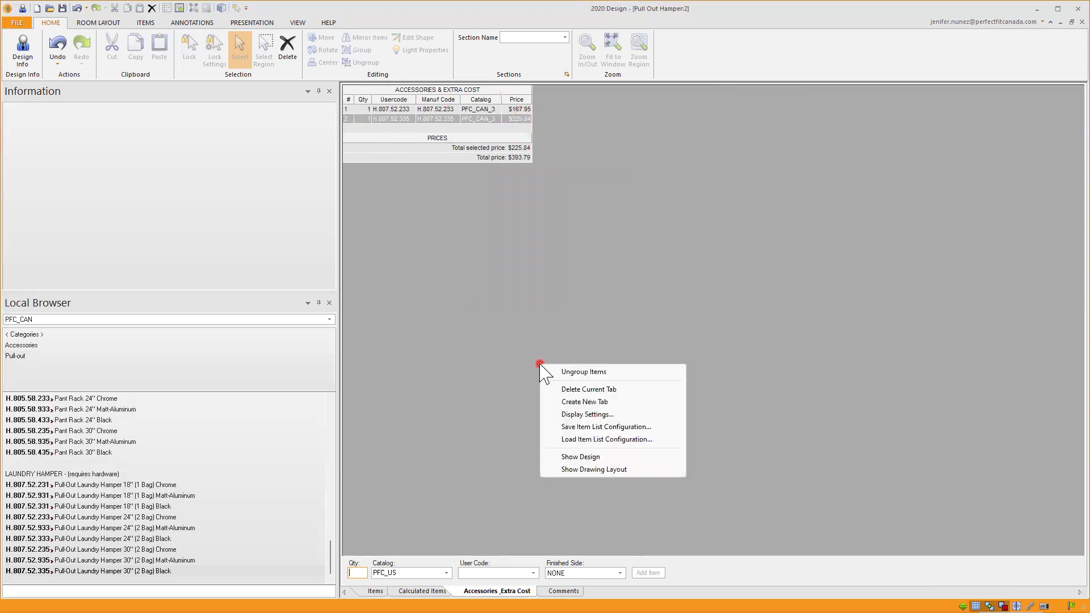
left_click(570, 458)
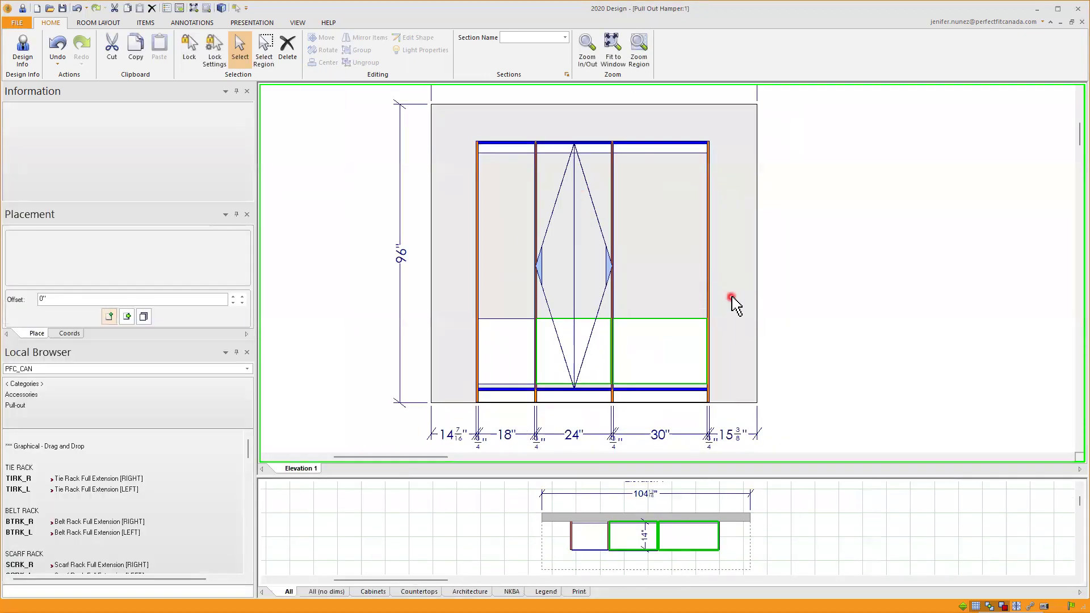
left_click(221, 8)
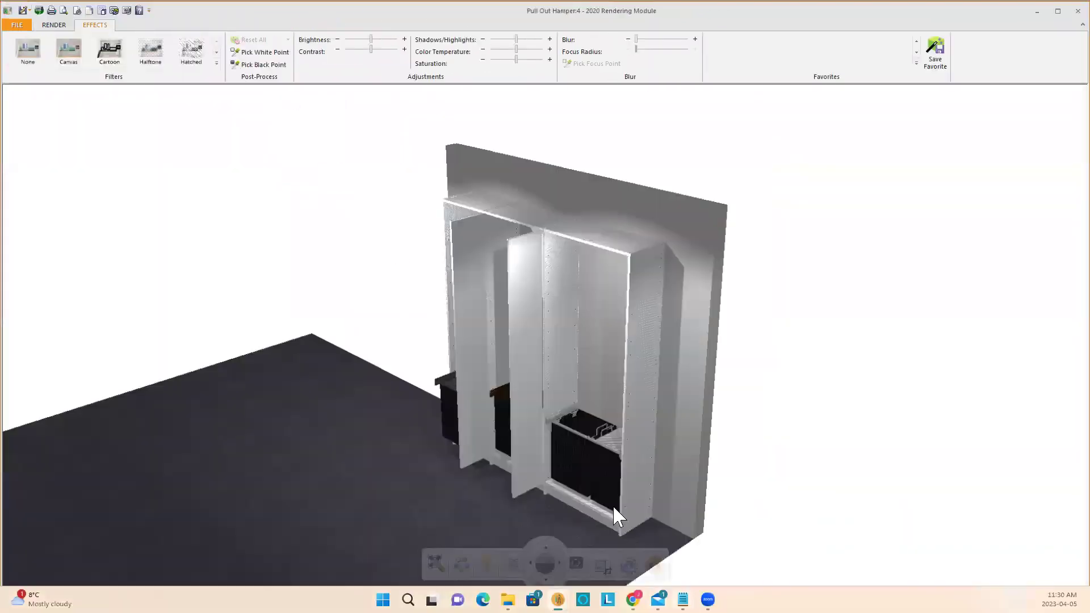
left_click_drag(620, 514, 688, 489)
Step: Switch to the Laundry Hamper Pull Out notes in Notepad
mouse_move(684, 601)
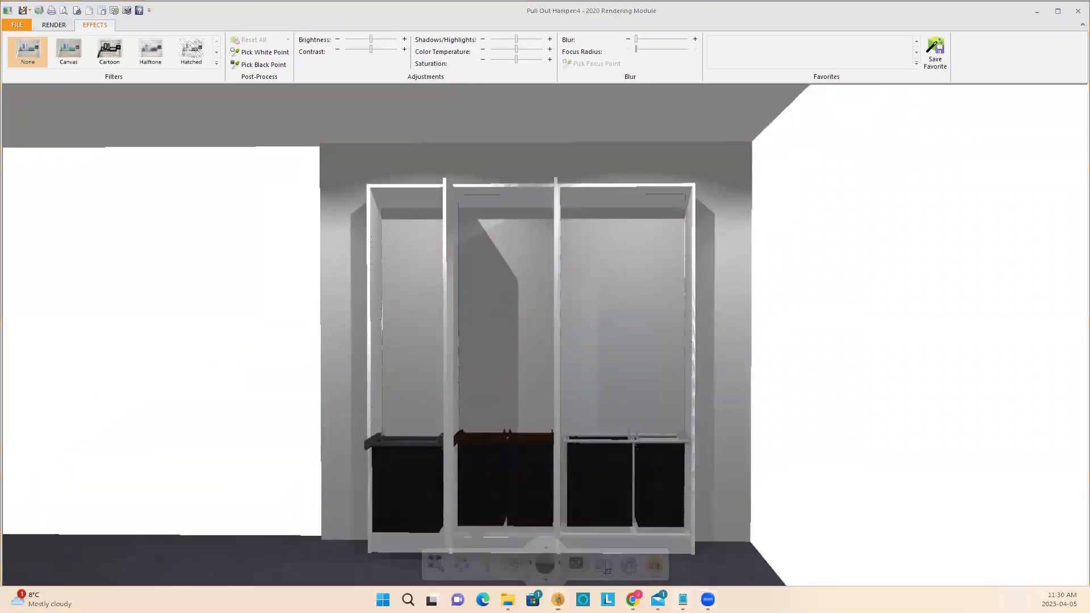
left_click(623, 507)
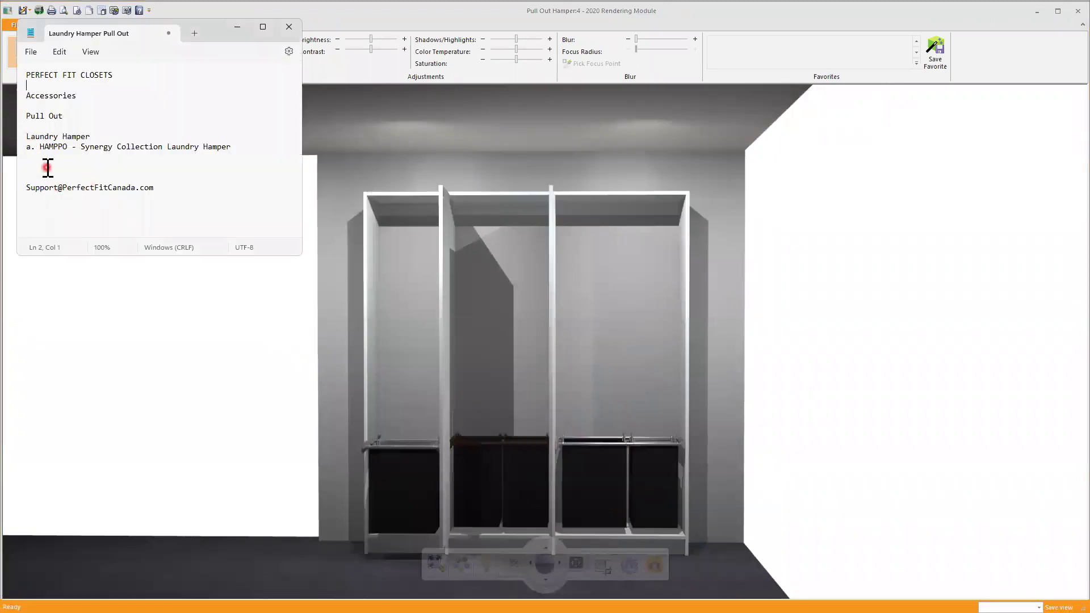